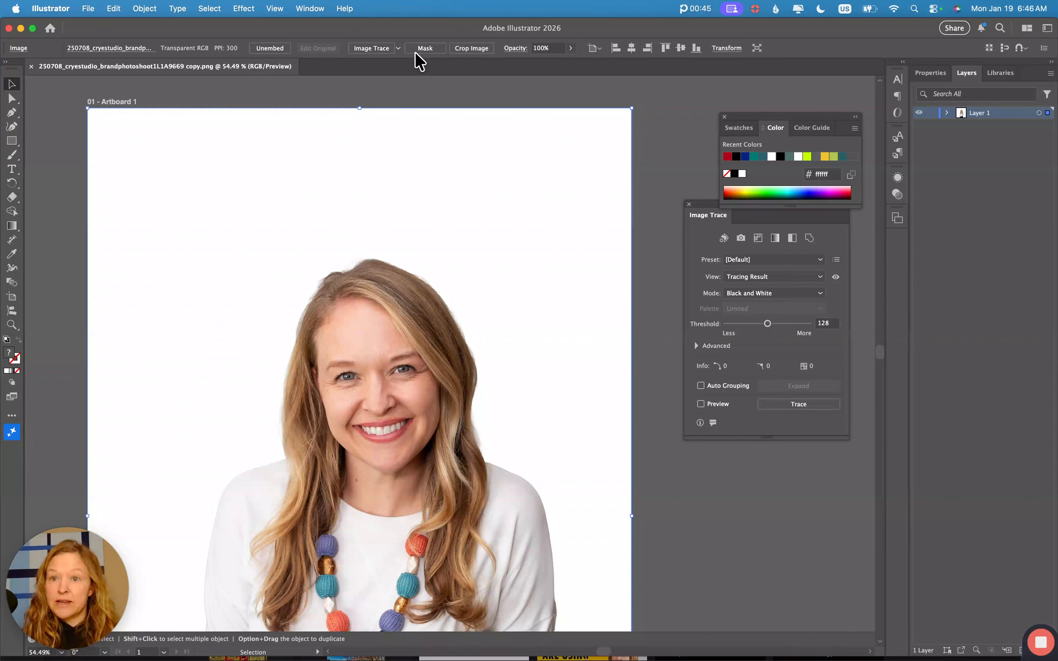
# - Show the Image Trace panel from the Window menu for the placed portrait photo
pyautogui.click(145, 9)
# - Trace the photo with default settings, check the Mode options, then retrace with High Fidelity Photo
pyautogui.moveTo(171, 539)
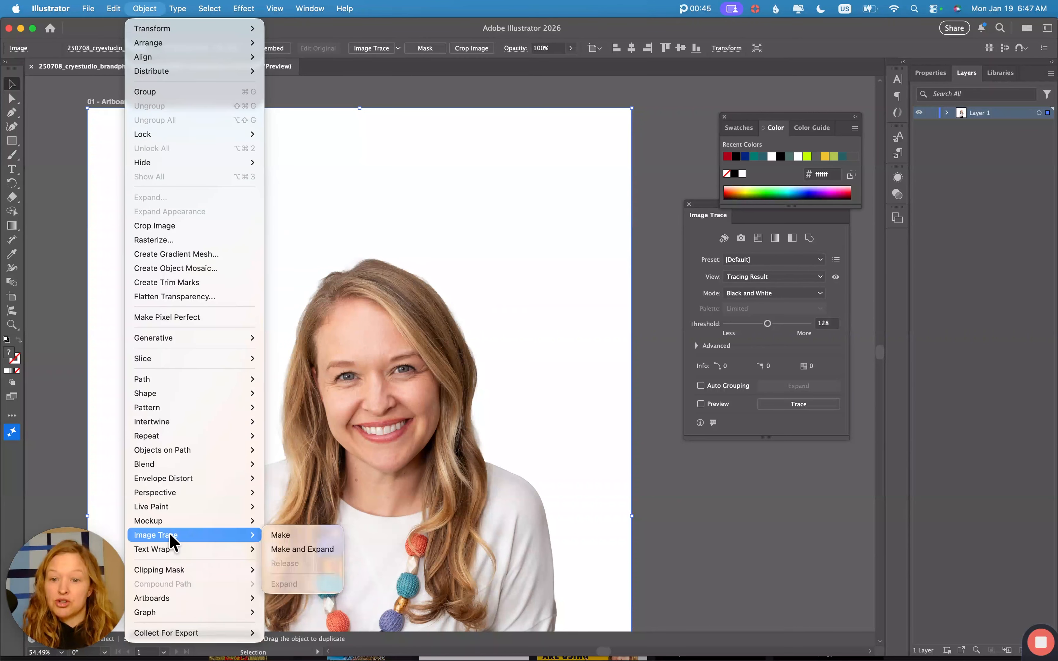
pyautogui.click(306, 535)
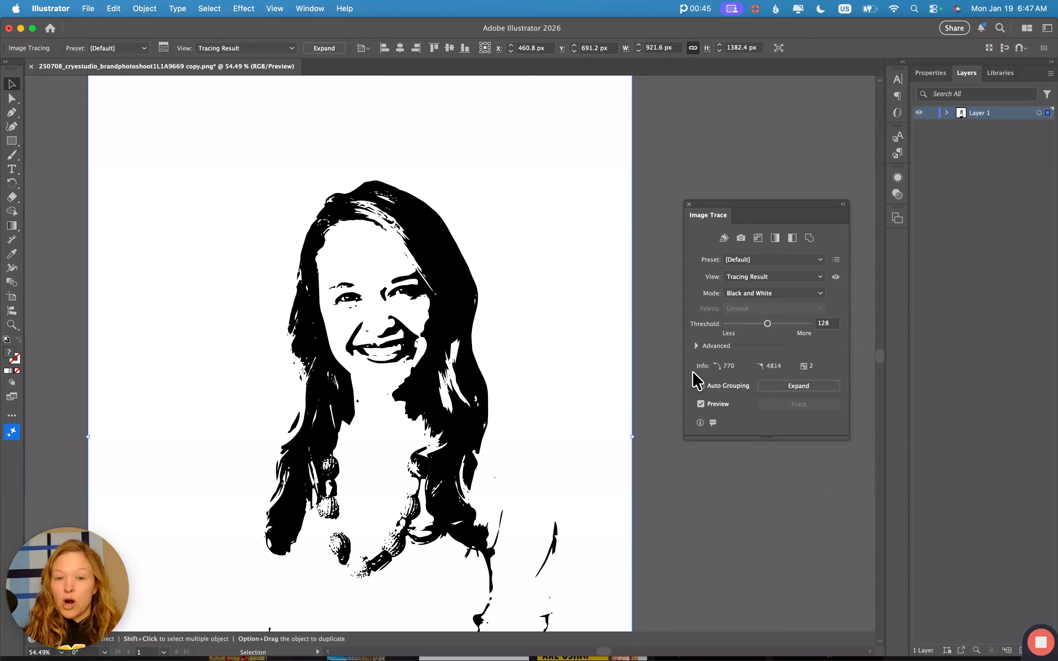
pyautogui.click(767, 294)
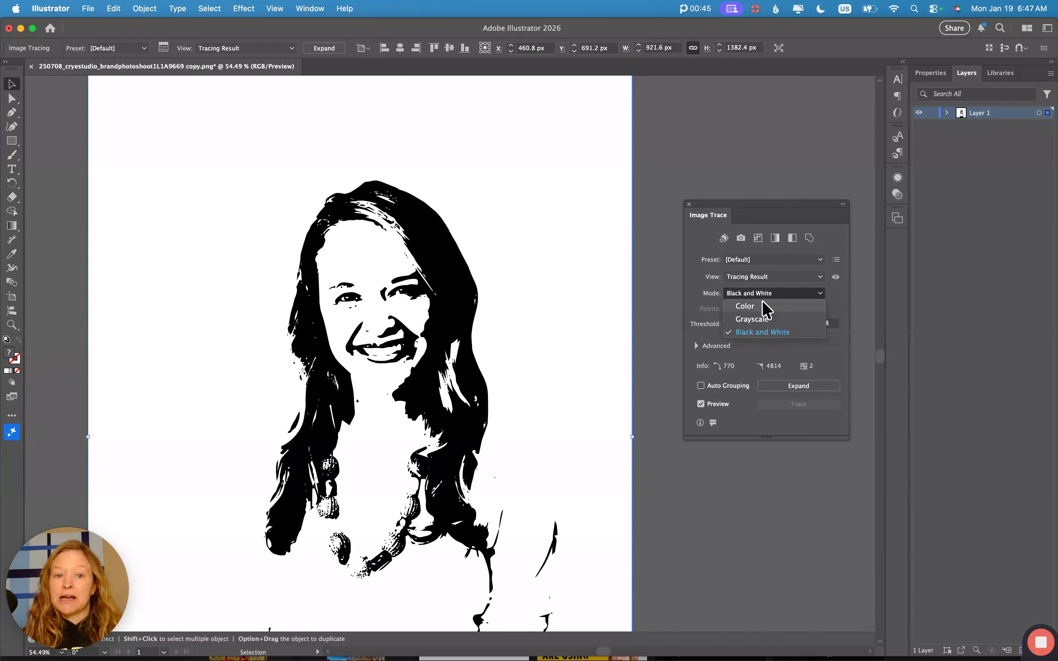
pyautogui.click(839, 299)
pyautogui.click(820, 260)
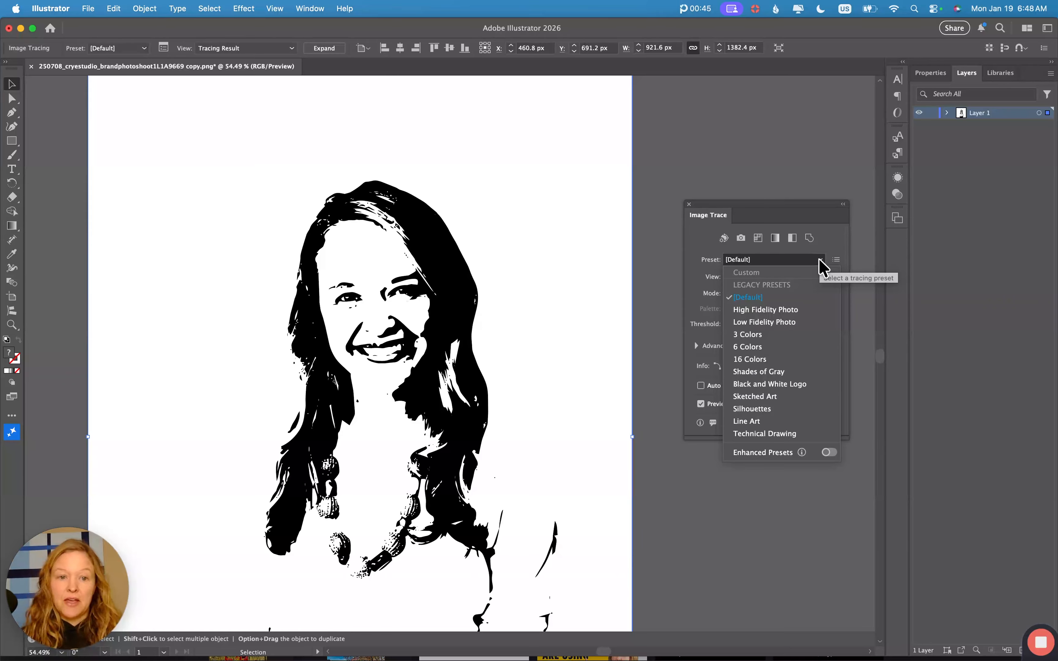
pyautogui.click(795, 310)
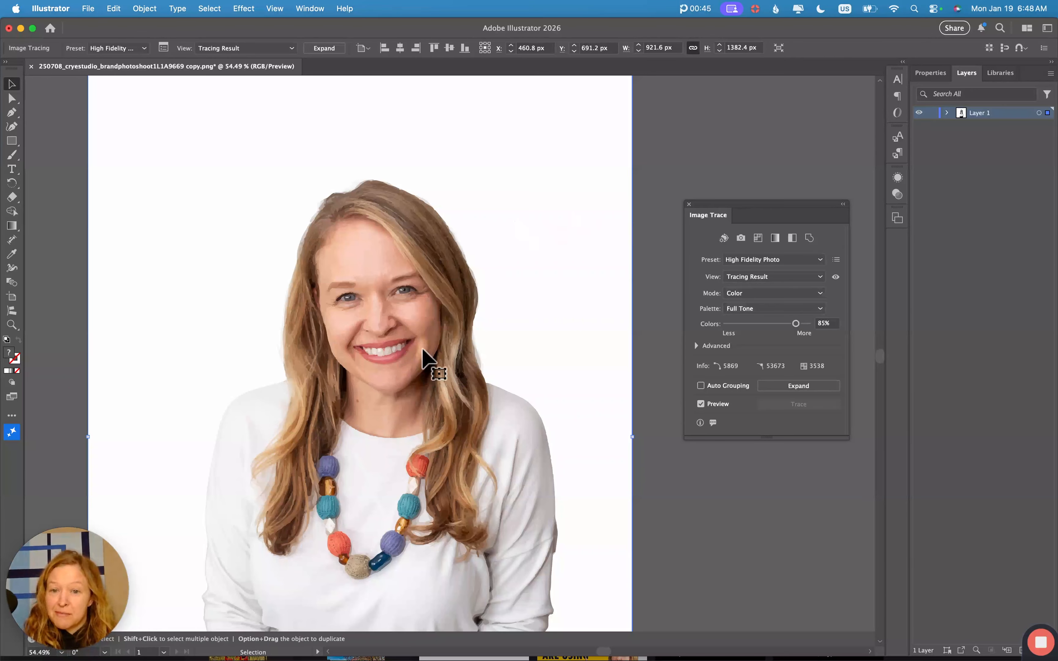
# - Zoom in to inspect the High Fidelity Photo trace detail, then zoom back out
pyautogui.press('super+equal')
pyautogui.press('super+equal')
pyautogui.press('super+equal')
pyautogui.press('super+equal')
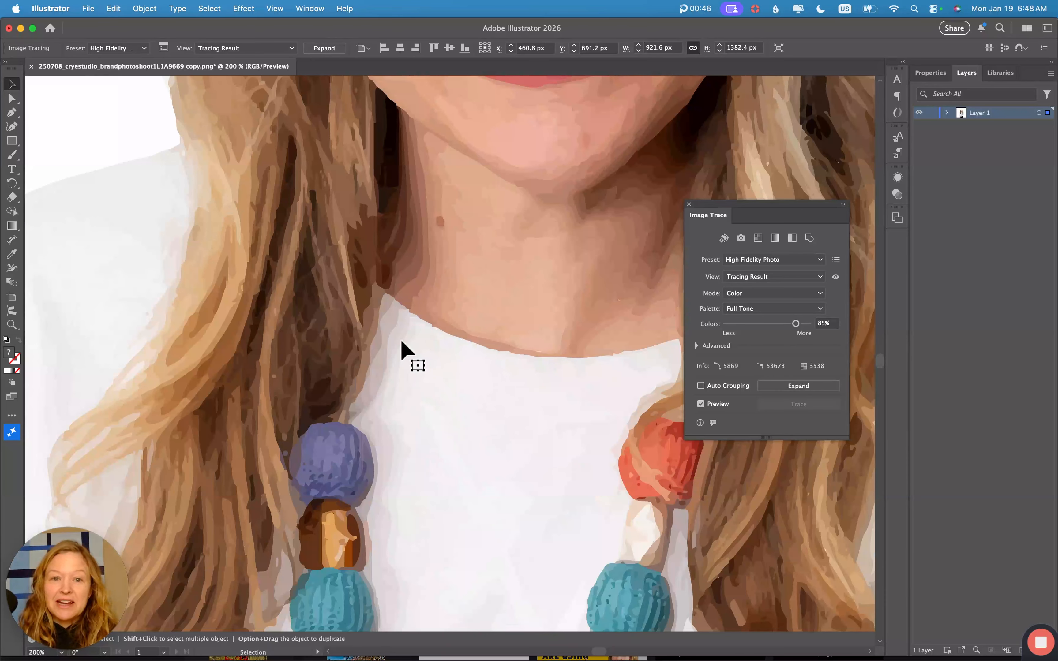
pyautogui.scroll(10, 401, 345)
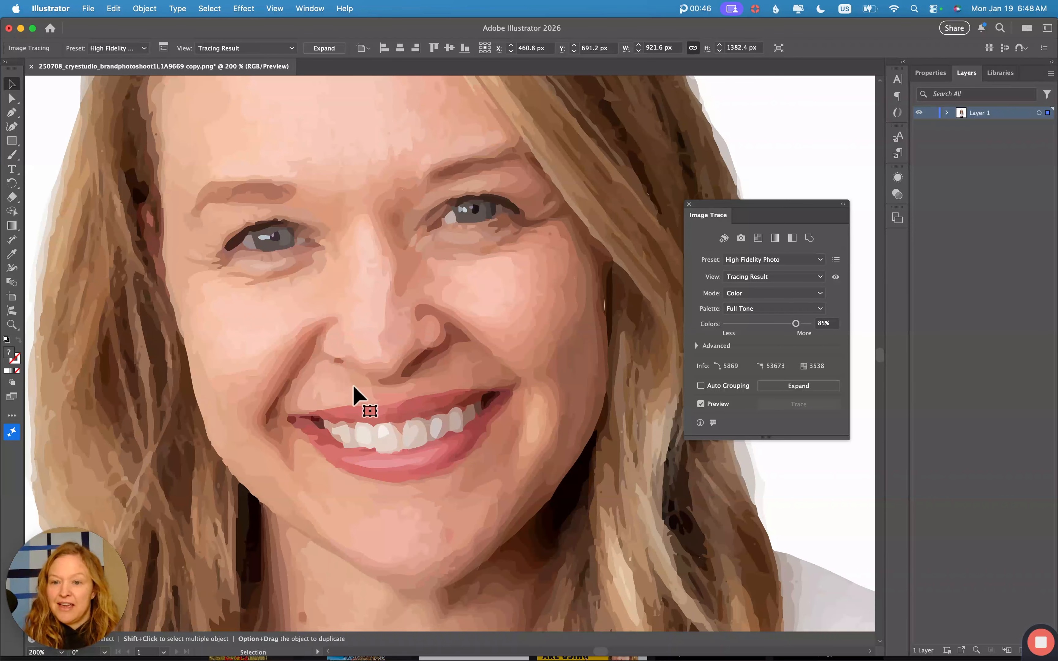
pyautogui.press('super+minus')
pyautogui.press('super+minus')
pyautogui.press('super+minus')
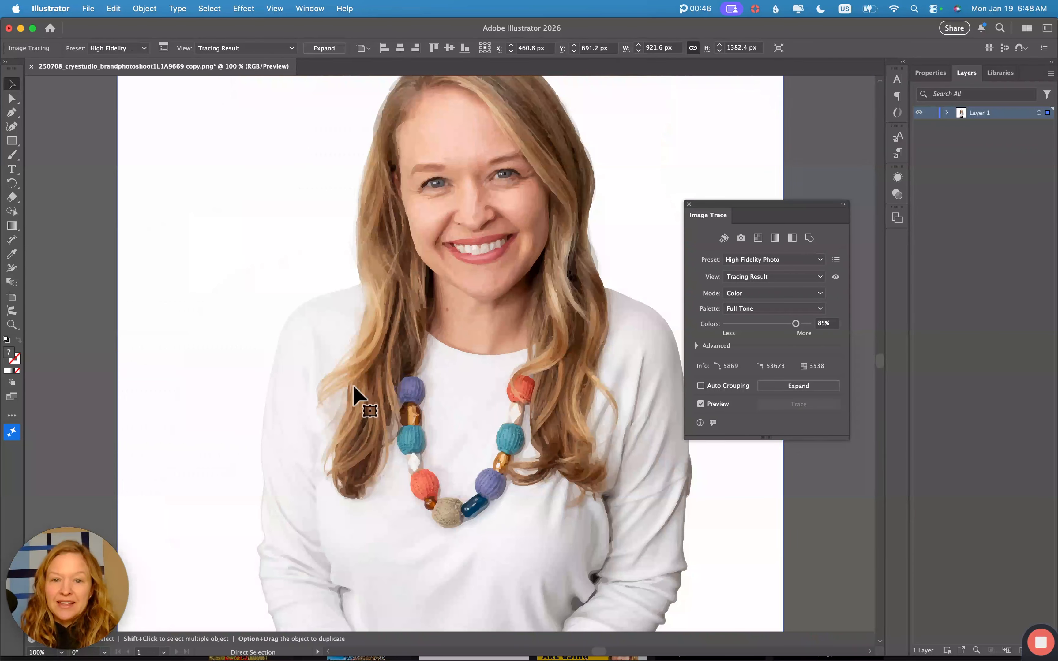
pyautogui.scroll(3, 355, 396)
pyautogui.hscroll(2, 354, 396)
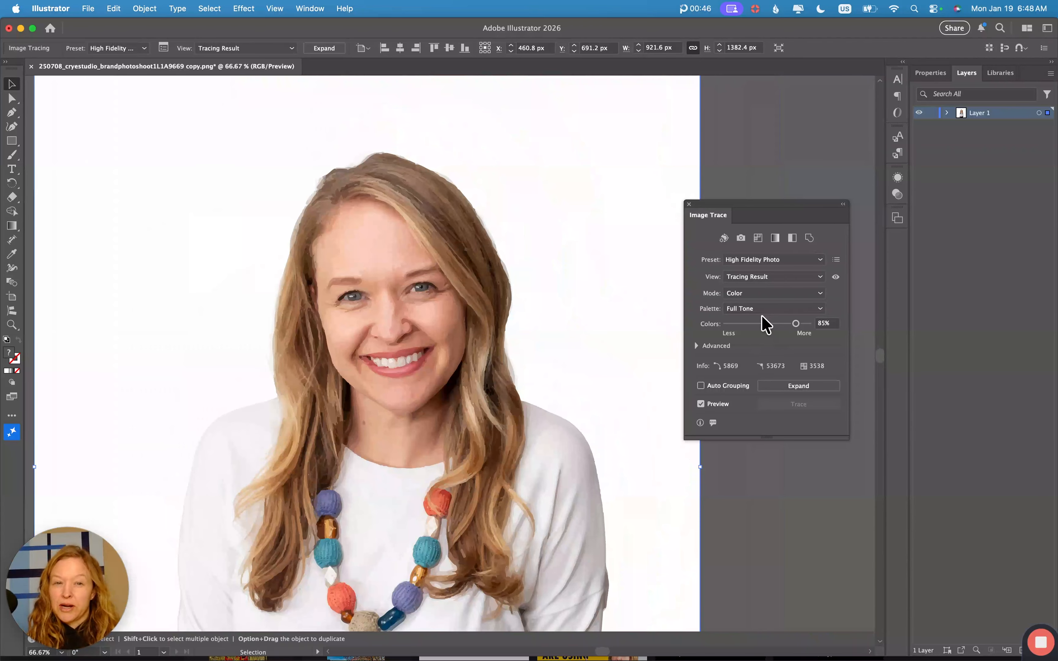
pyautogui.click(818, 261)
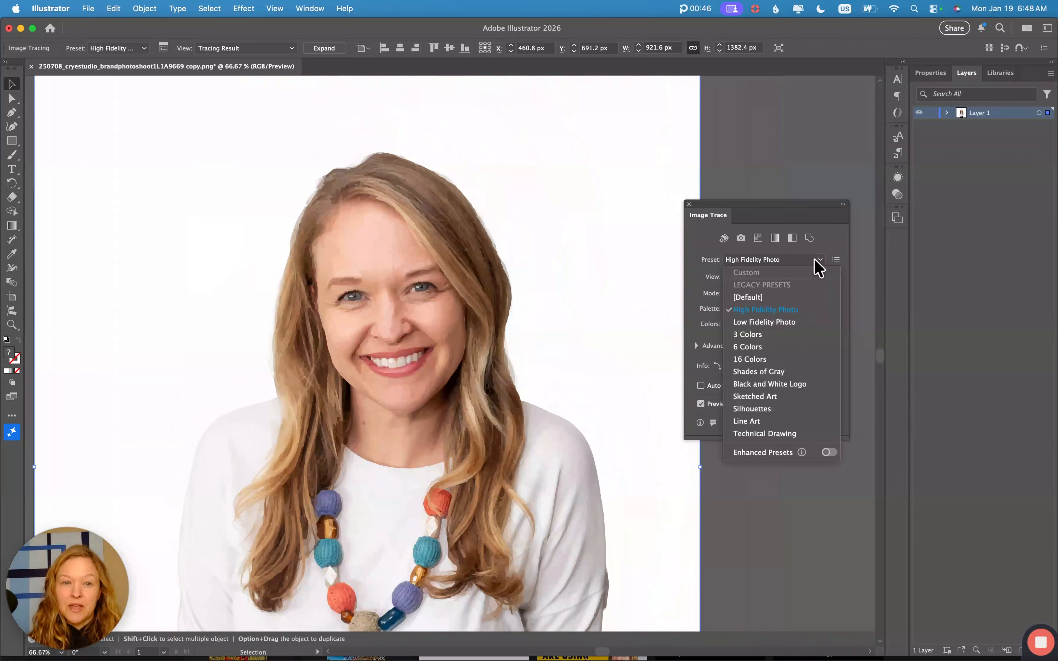
# - Try Low Fidelity Photo, then 6 Colors with more colours, then retrace with Shades of Gray
pyautogui.click(792, 325)
pyautogui.scroll(-2, 414, 256)
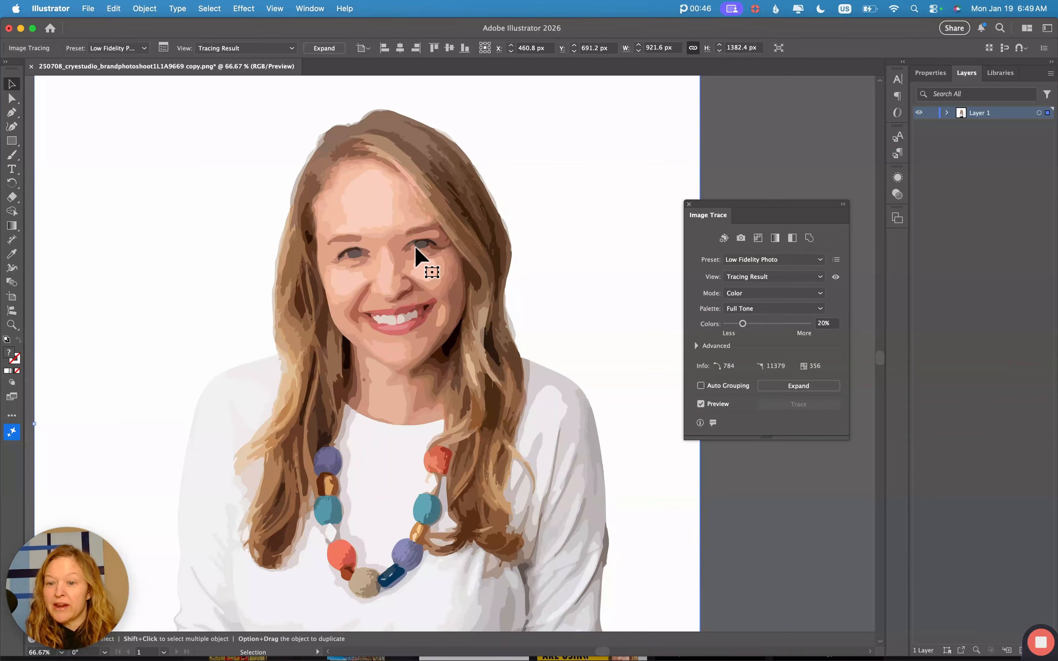
pyautogui.click(820, 261)
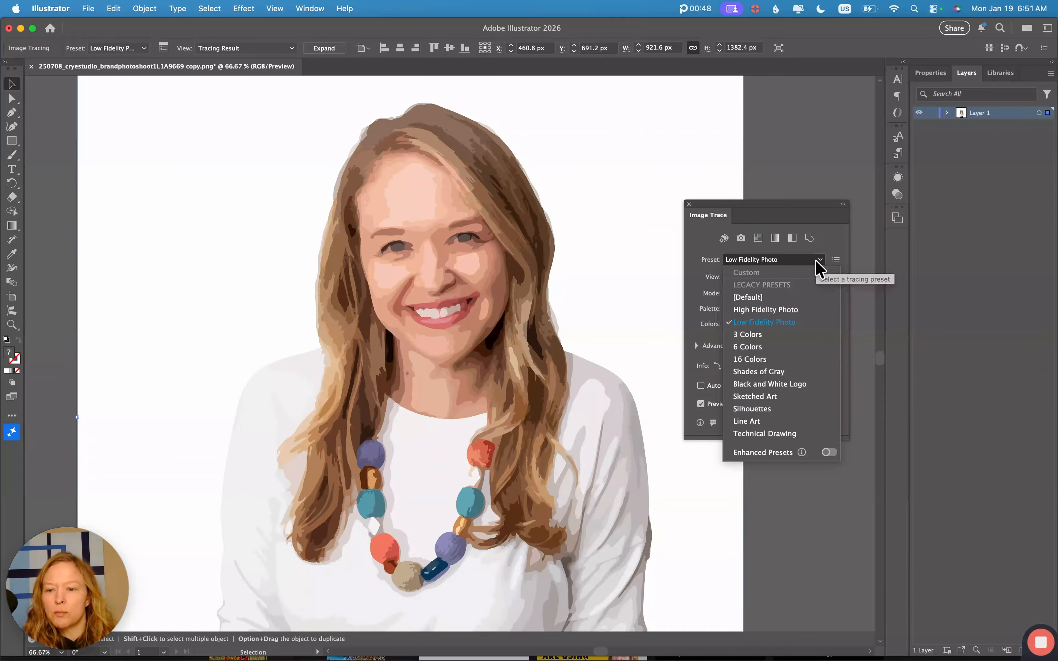
pyautogui.click(778, 348)
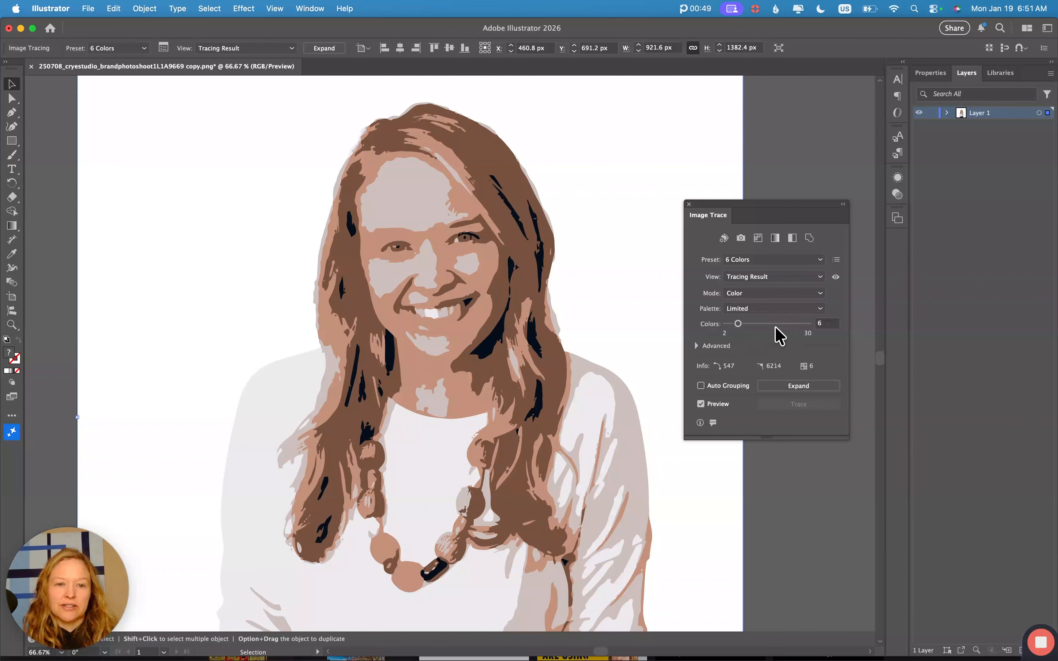
pyautogui.moveTo(739, 324); pyautogui.dragTo(755, 324)
pyautogui.click(772, 261)
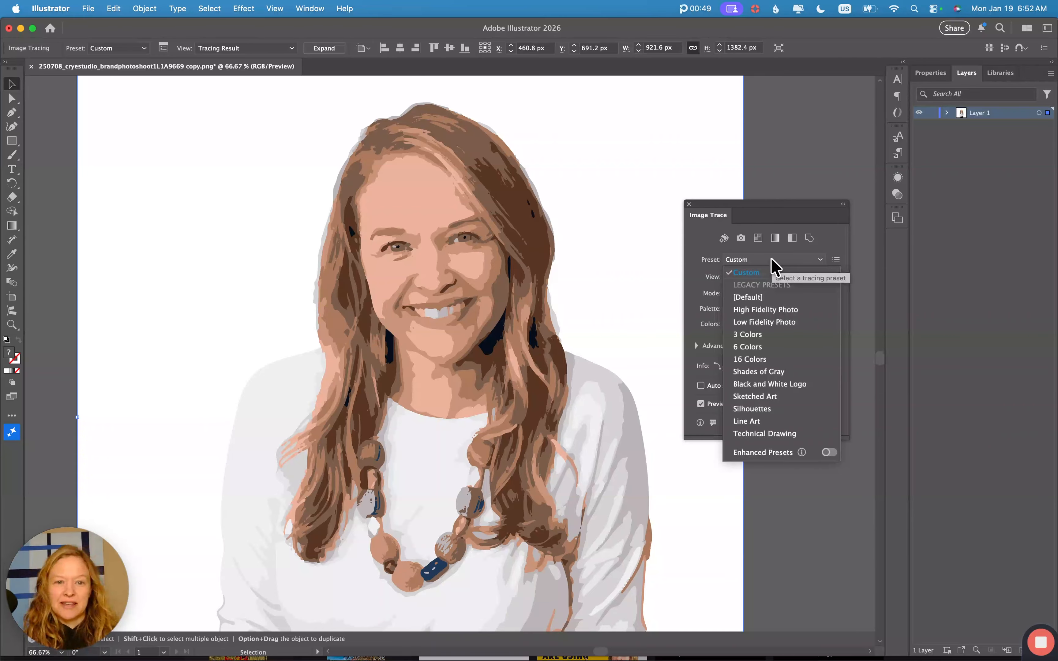
pyautogui.click(763, 373)
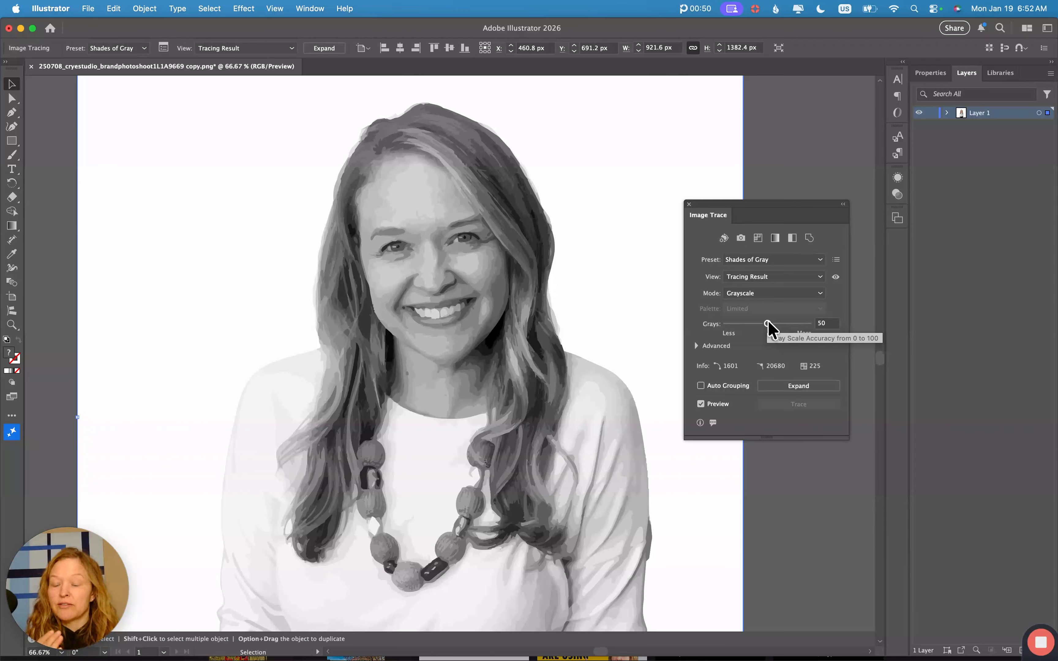
# - Reduce the grayscale trace to 15 grays and zoom out to the whole artboard
pyautogui.moveTo(768, 327); pyautogui.dragTo(739, 326)
pyautogui.press('super+minus')
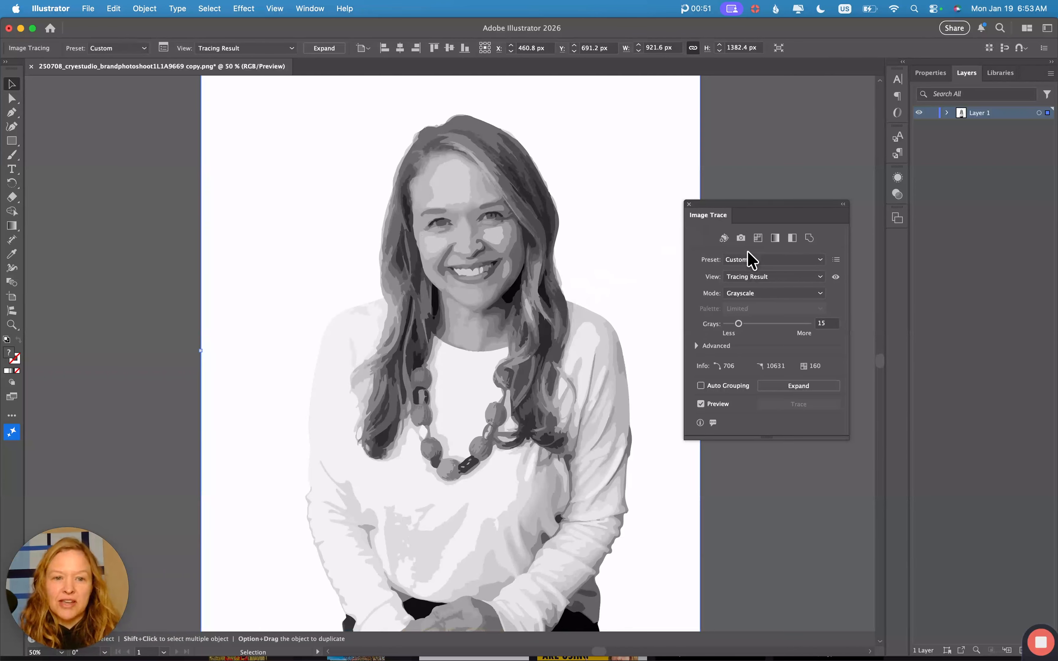
pyautogui.click(754, 260)
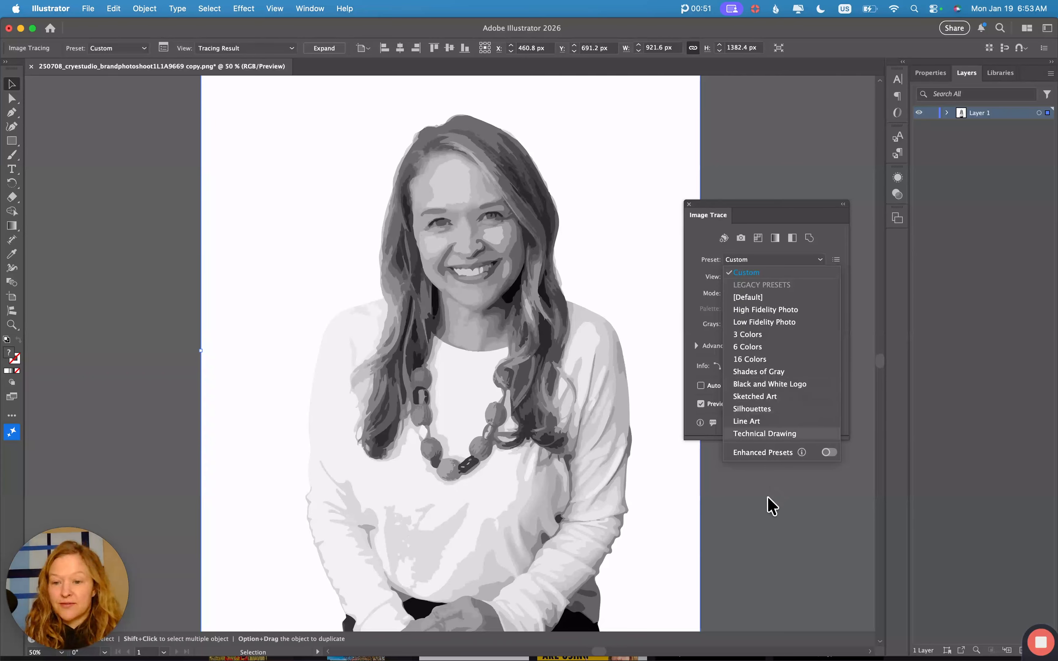
pyautogui.click(766, 518)
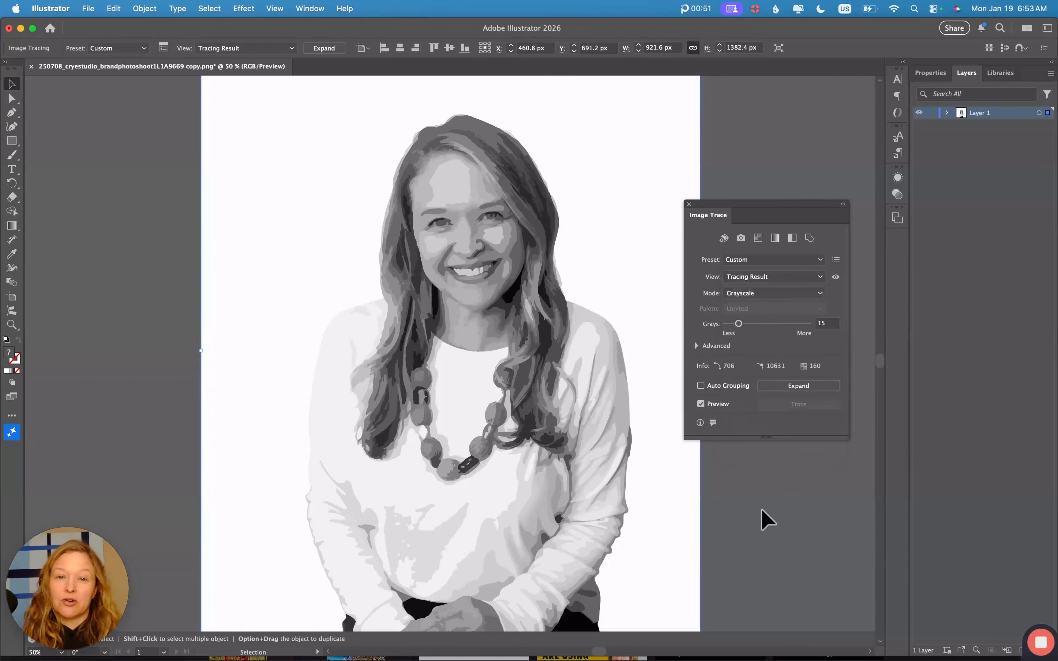
pyautogui.press('super+minus')
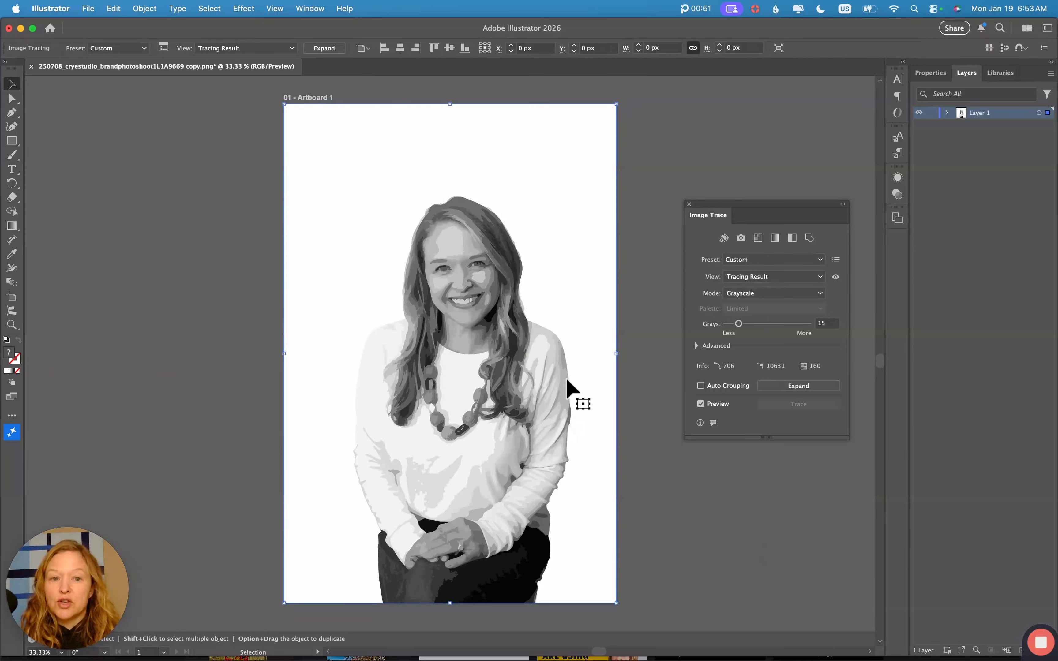
pyautogui.hscroll(1, 567, 379)
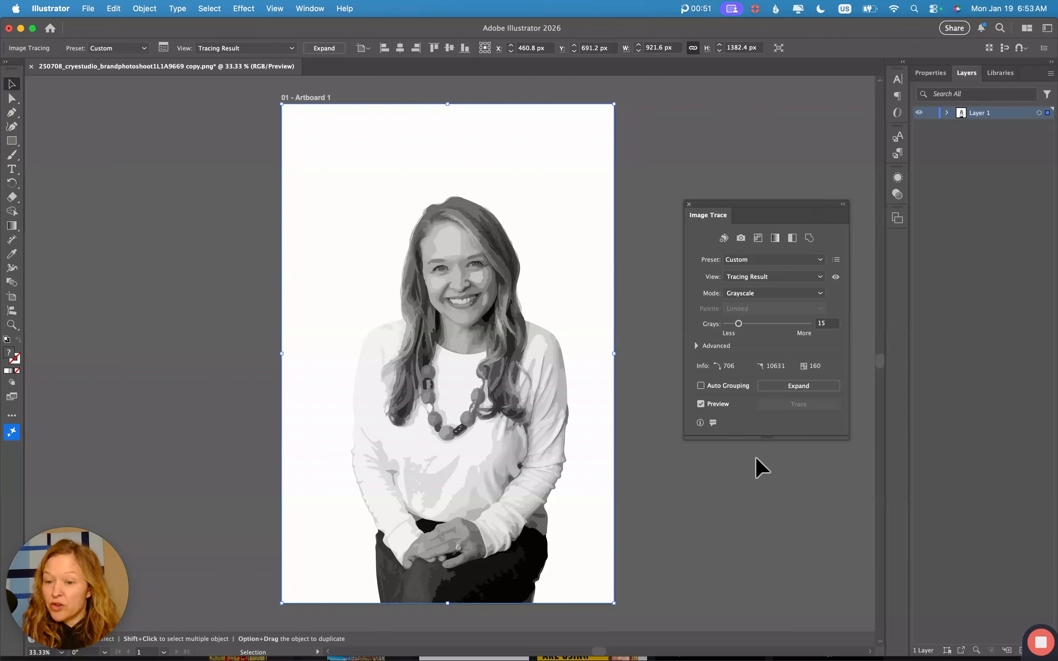
pyautogui.moveTo(468, 374)
pyautogui.mouseDown()
pyautogui.moveTo(284, 363)
pyautogui.moveTo(384, 383)
pyautogui.mouseUp()
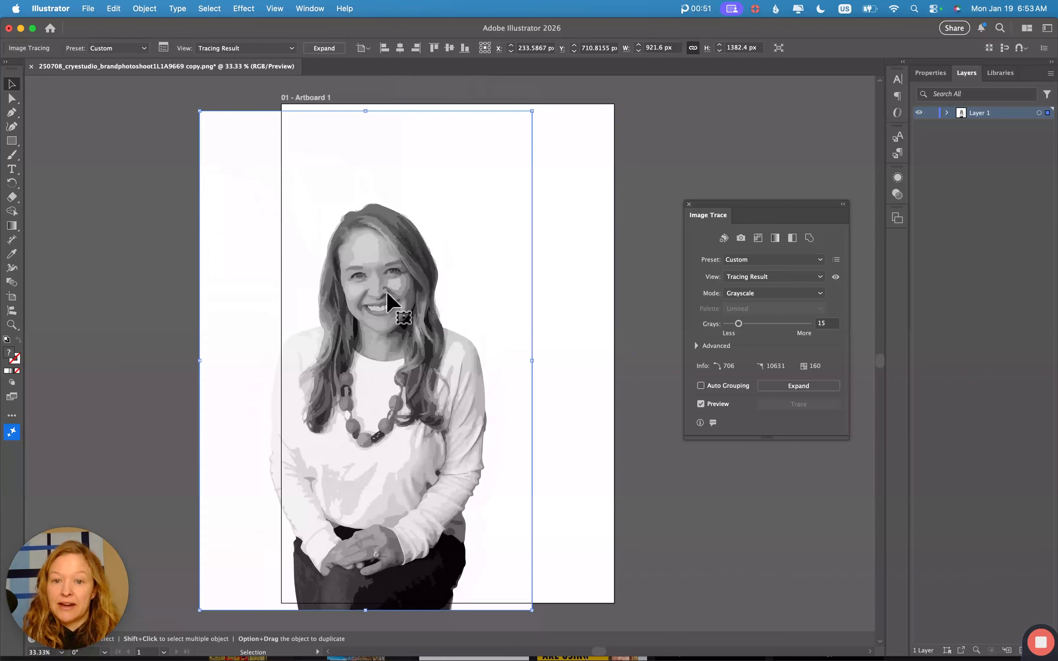
pyautogui.doubleClick(395, 303)
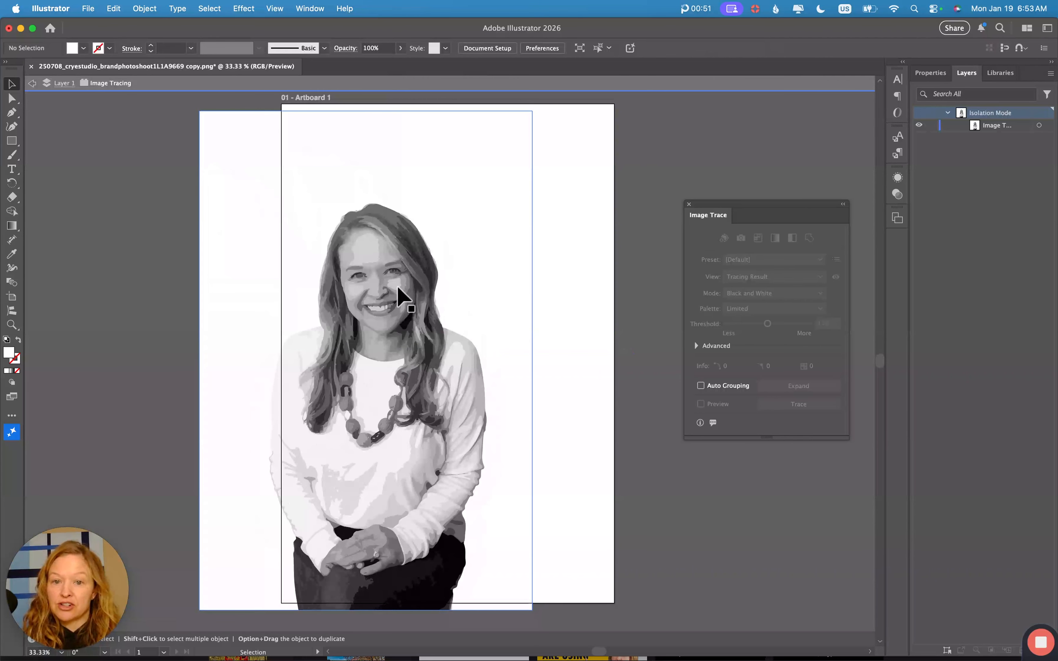
pyautogui.click(32, 83)
pyautogui.press('super+z')
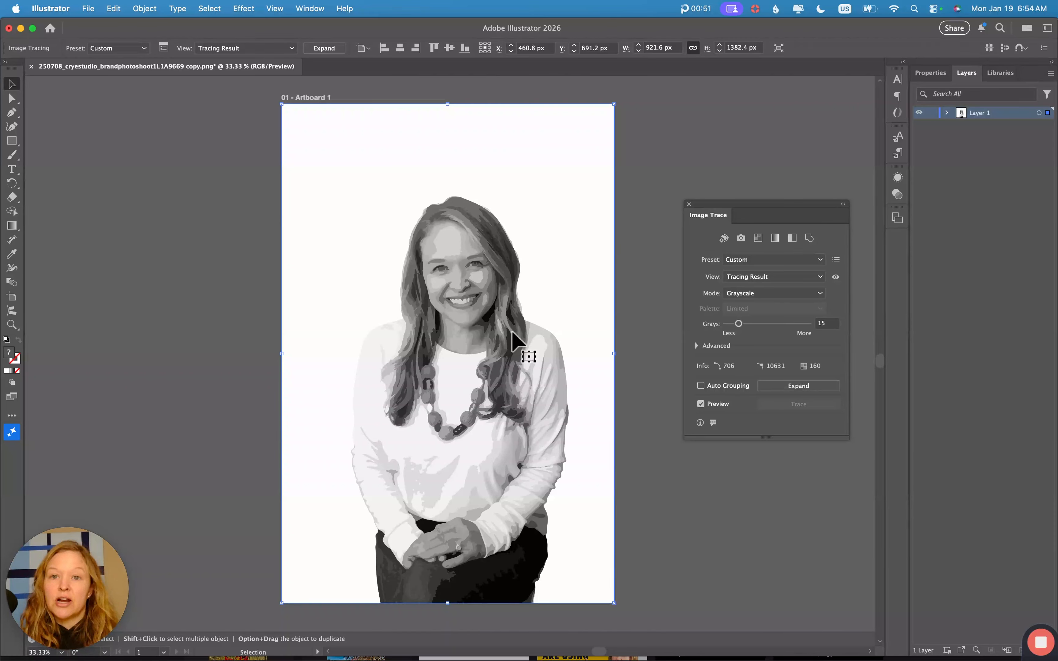
# - Expand the grayscale trace, inspect the resulting paths up close, then deselect the group
pyautogui.click(335, 50)
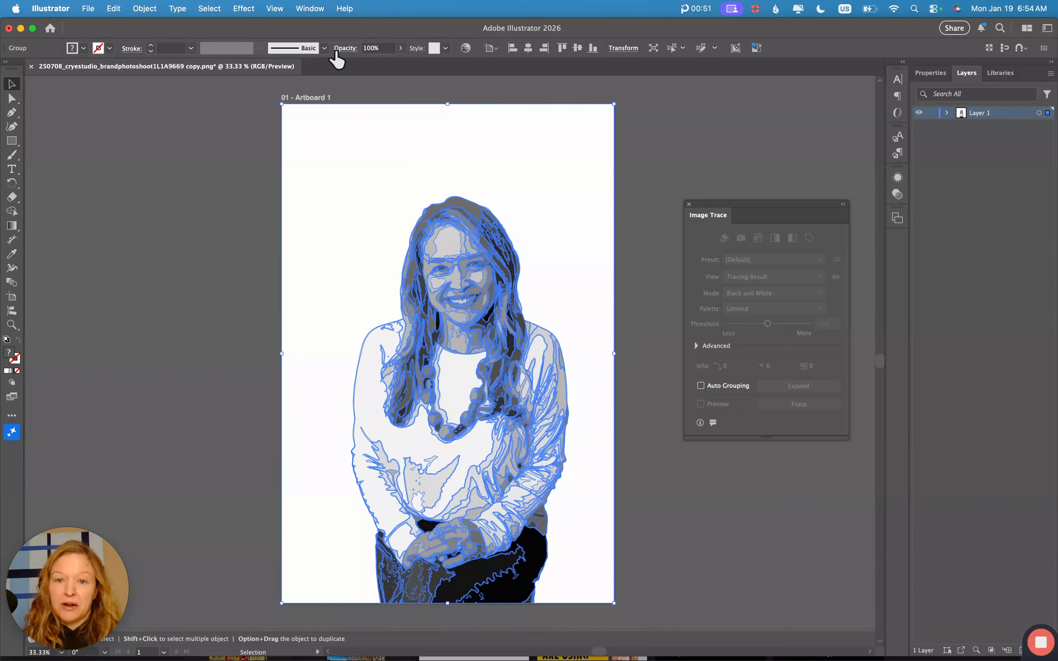
pyautogui.press('super+equal')
pyautogui.press('super+equal')
pyautogui.press('super+equal')
pyautogui.press('super+equal')
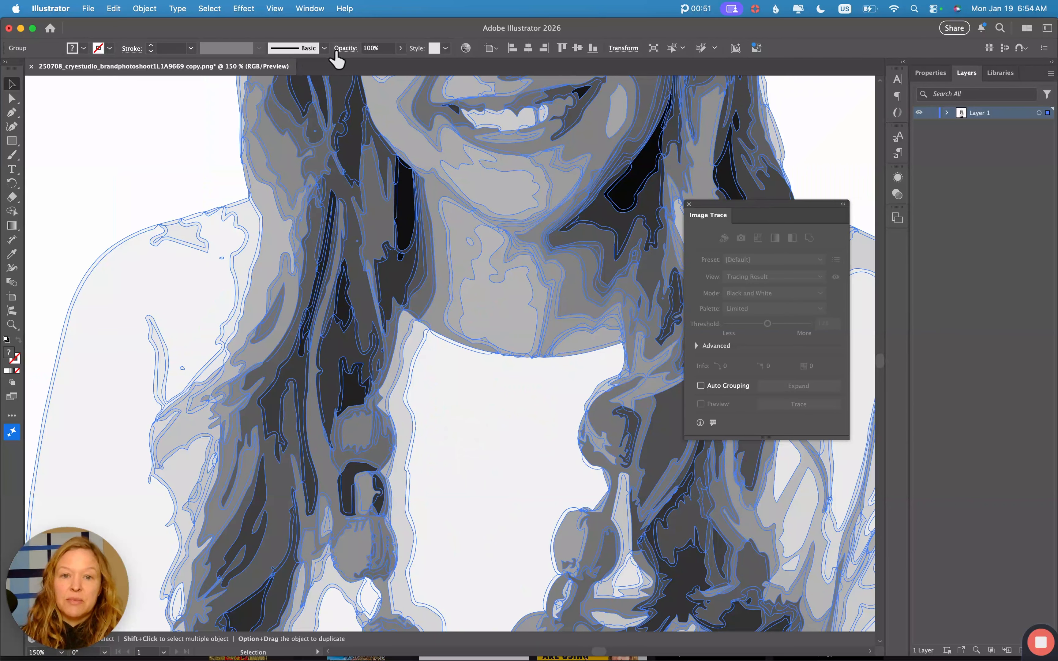
pyautogui.scroll(10, 420, 208)
pyautogui.hscroll(6, 420, 207)
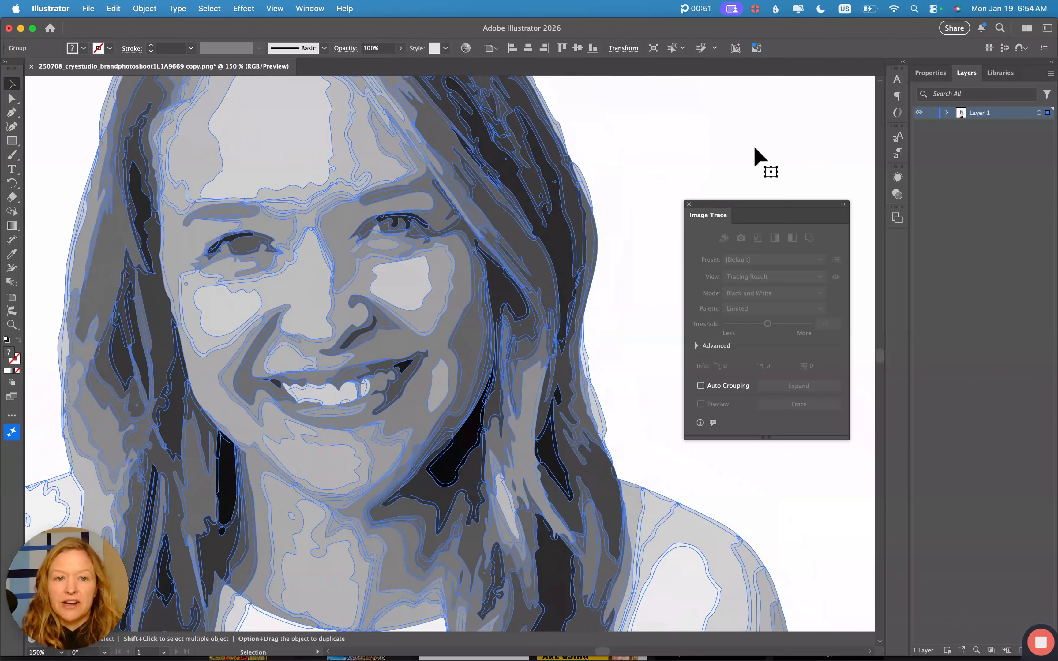
pyautogui.press('super+minus')
pyautogui.press('super+minus')
pyautogui.press('super+minus')
pyautogui.press('shift+super+a')
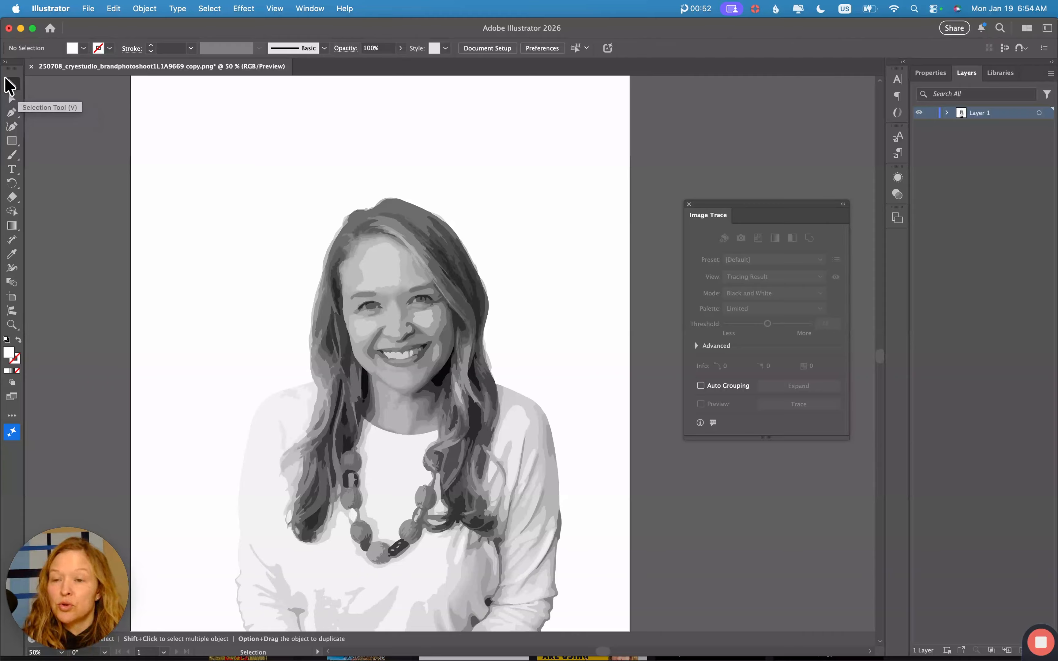
# - Direct-select forehead, hair and shirt paths until the large light background shape is selected
pyautogui.click(12, 97)
pyautogui.click(389, 272)
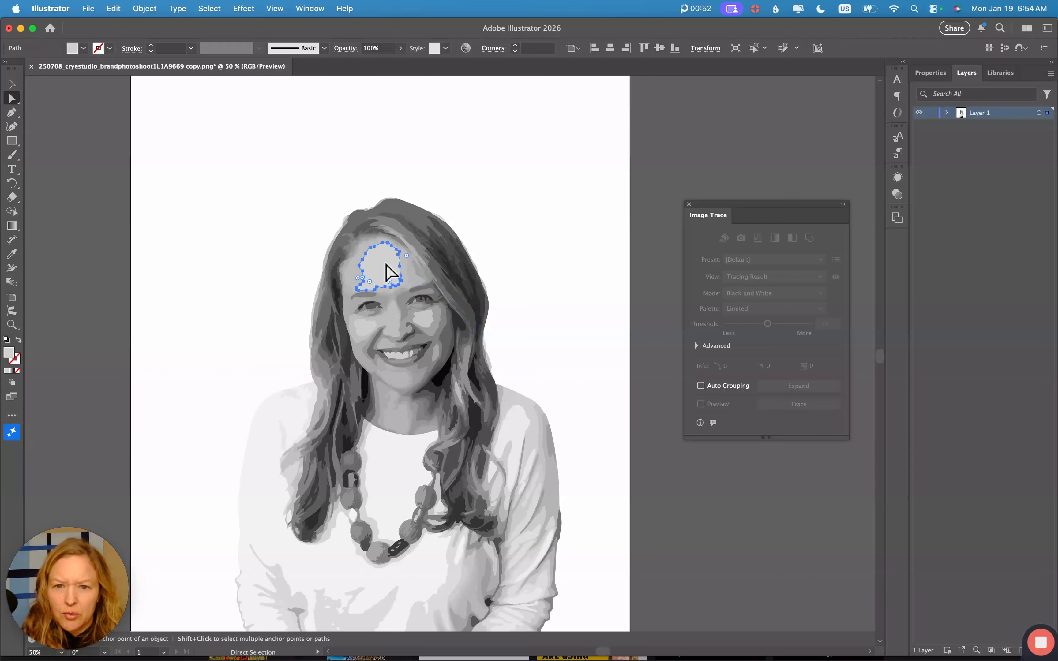
pyautogui.click(428, 254)
pyautogui.click(458, 272)
pyautogui.click(409, 476)
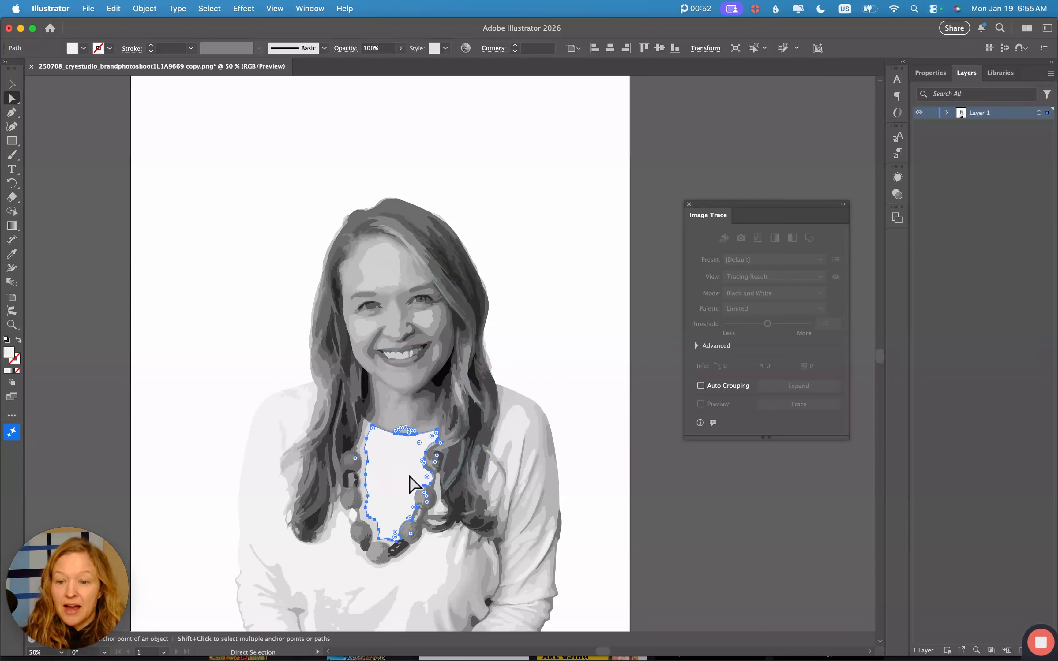
pyautogui.click(428, 574)
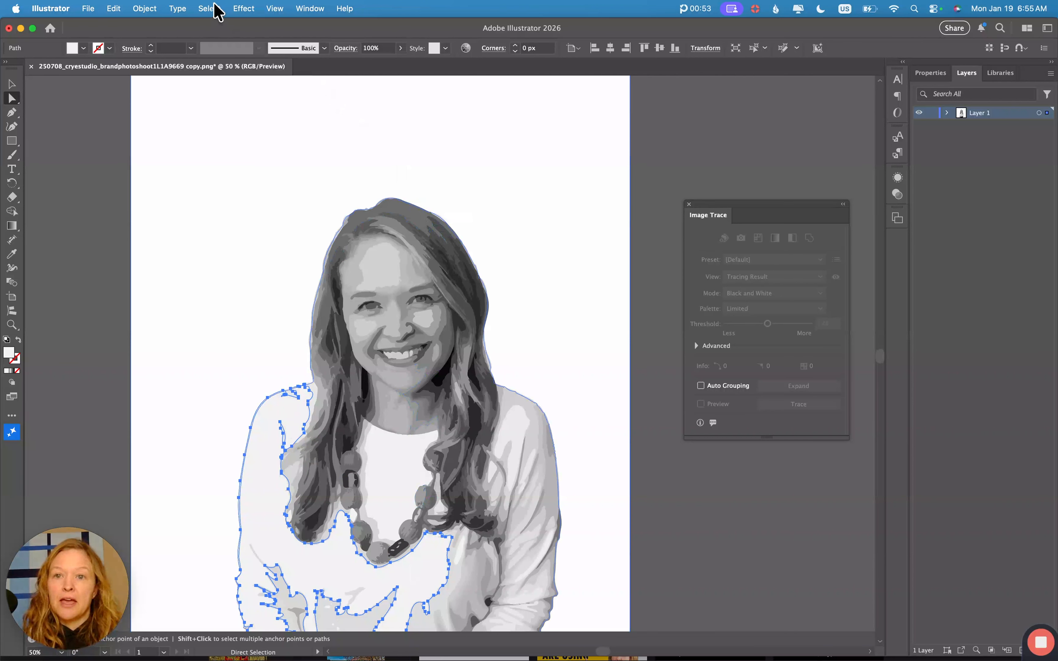
pyautogui.click(209, 8)
pyautogui.moveTo(224, 142)
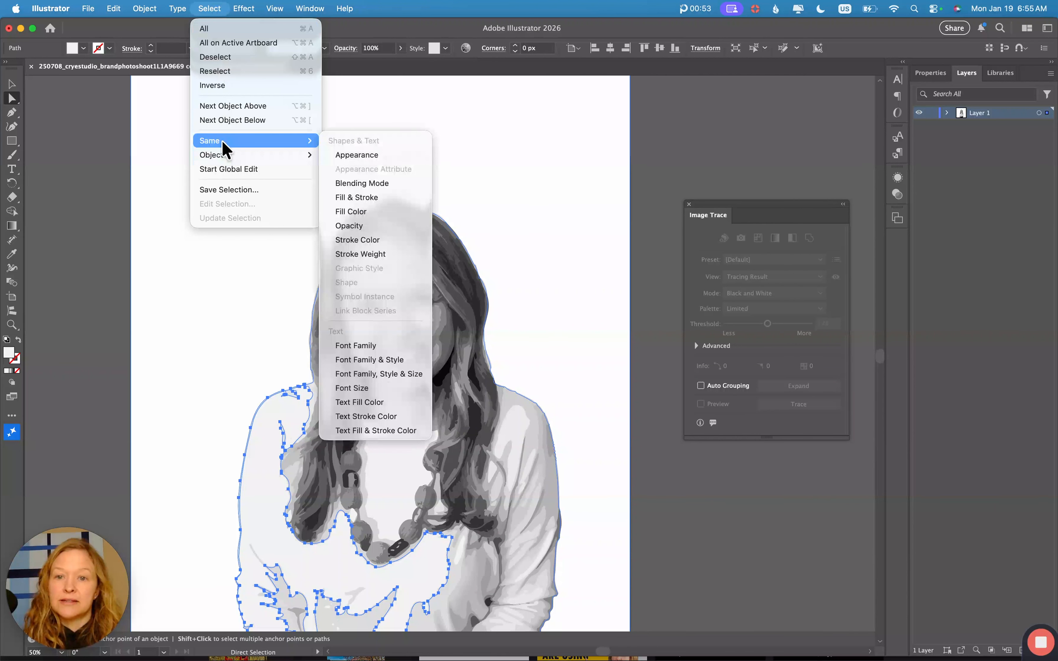
pyautogui.click(373, 219)
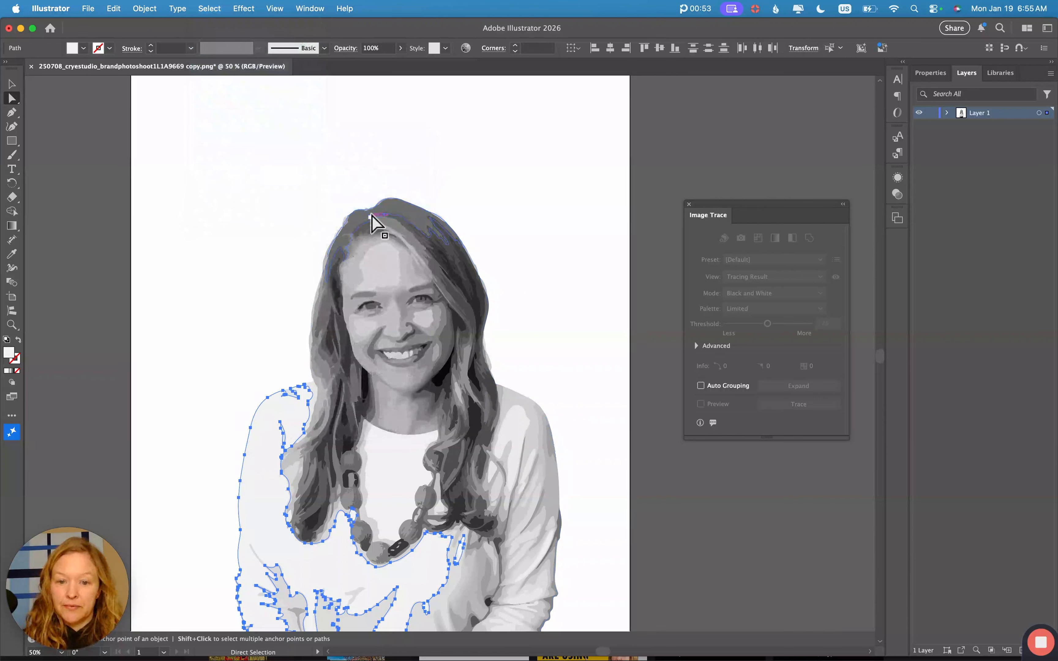
pyautogui.scroll(-4, 569, 461)
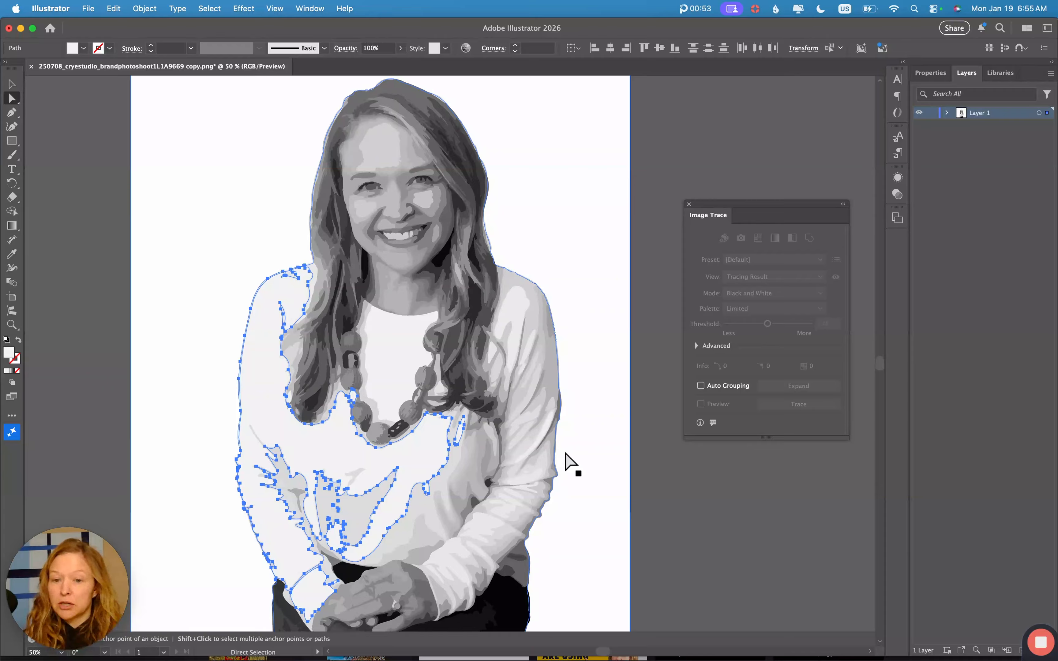
pyautogui.doubleClick(9, 355)
pyautogui.moveTo(496, 288); pyautogui.dragTo(519, 273)
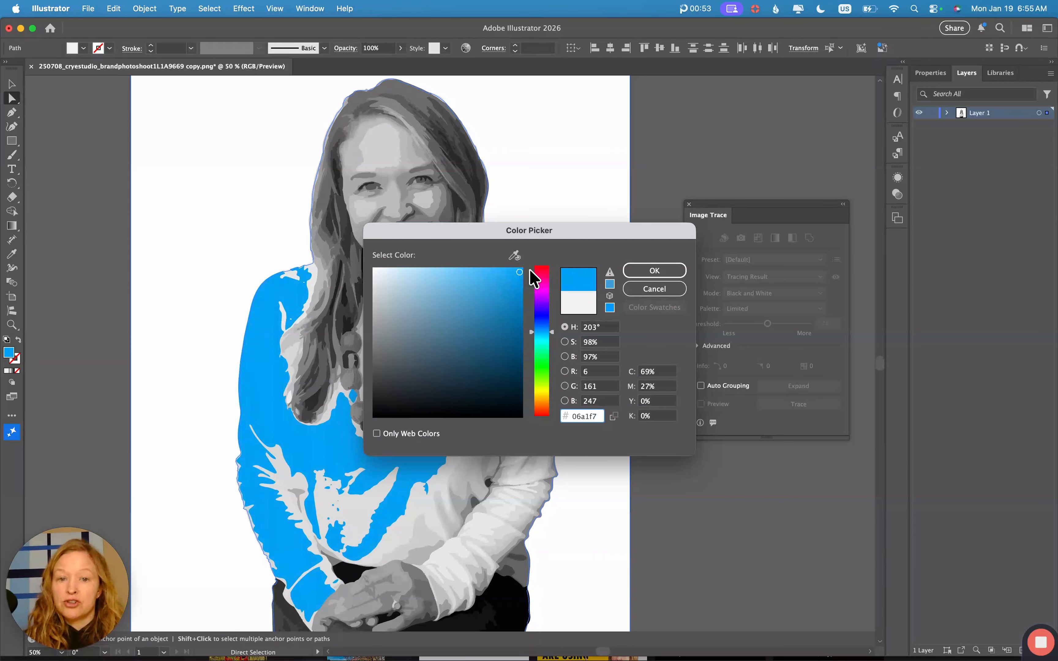
pyautogui.click(650, 289)
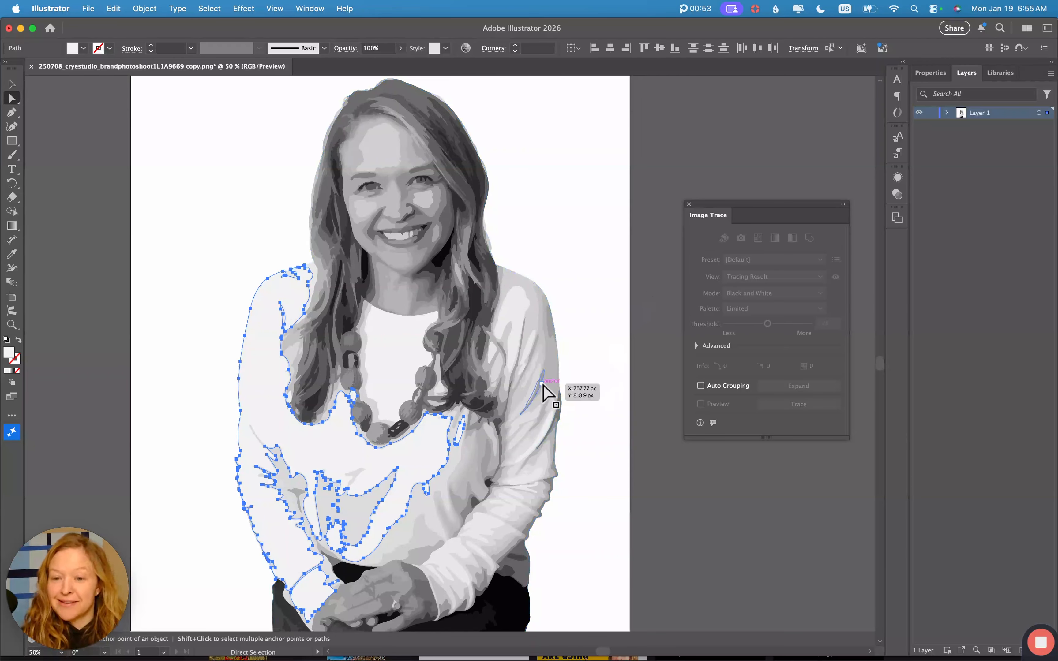
pyautogui.click(673, 513)
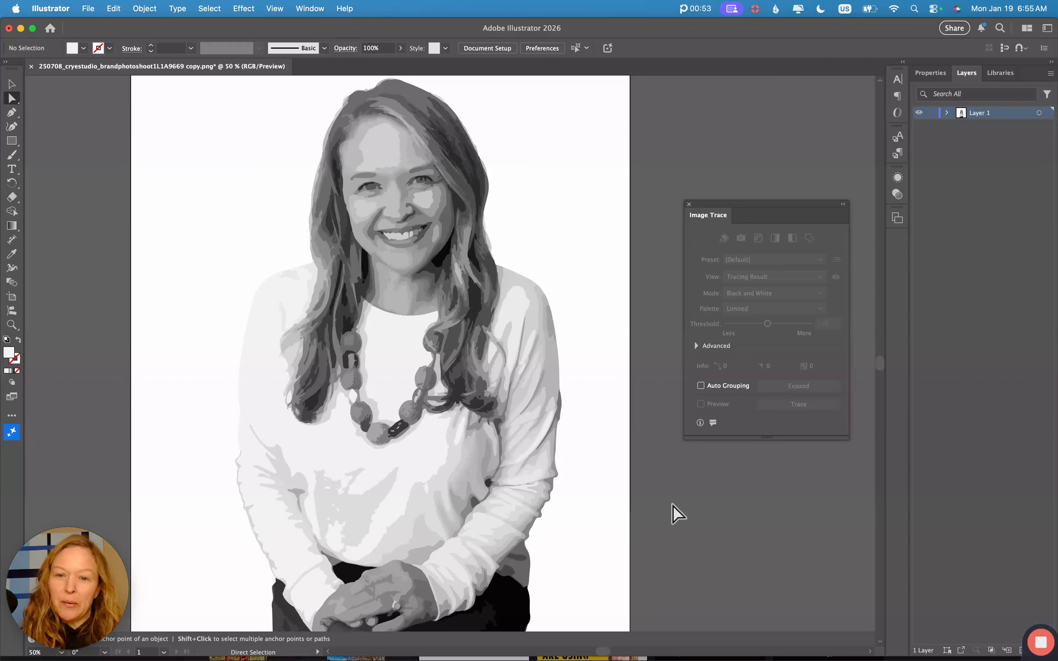
# - Delete the white background shape and move the portrait off the artboard to the left
pyautogui.hscroll(2, 572, 474)
pyautogui.scroll(1, 571, 475)
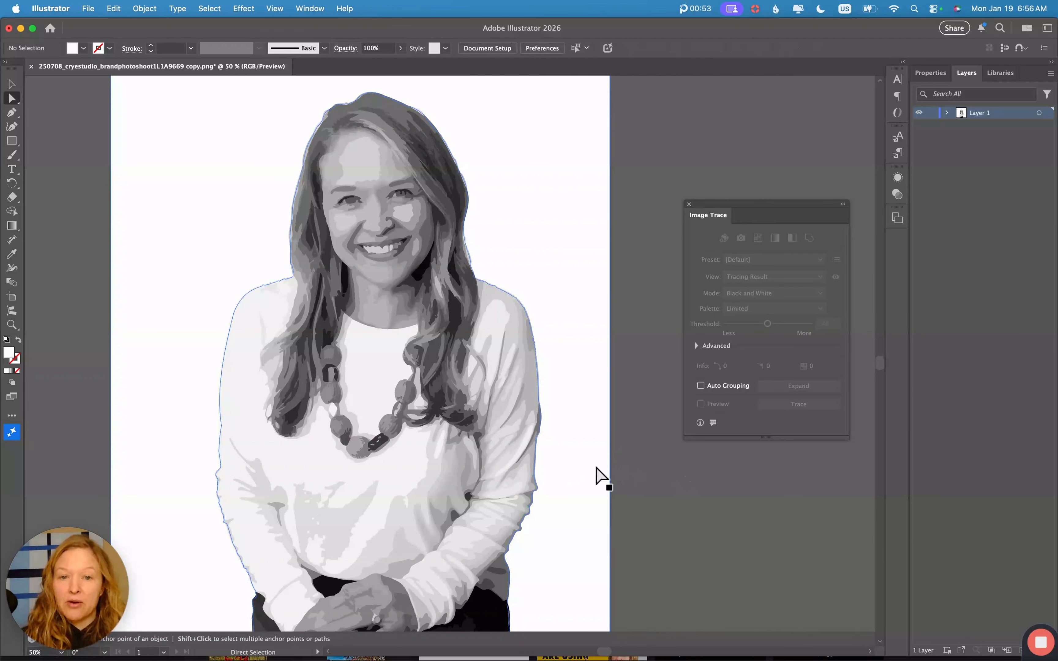
pyautogui.click(560, 492)
pyautogui.click(561, 491)
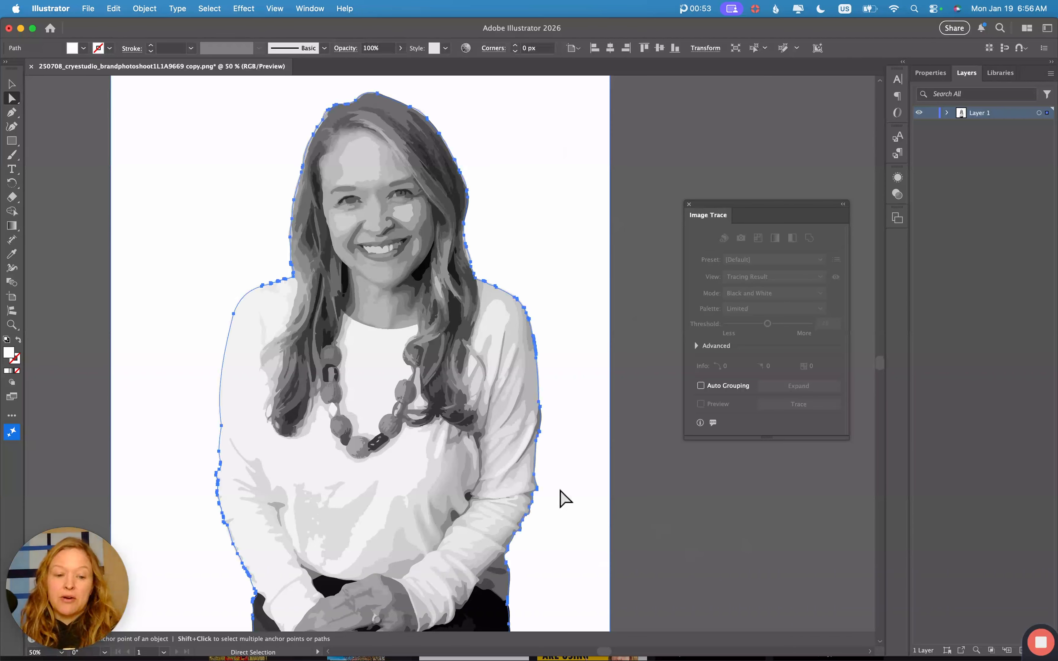
pyautogui.press('Delete')
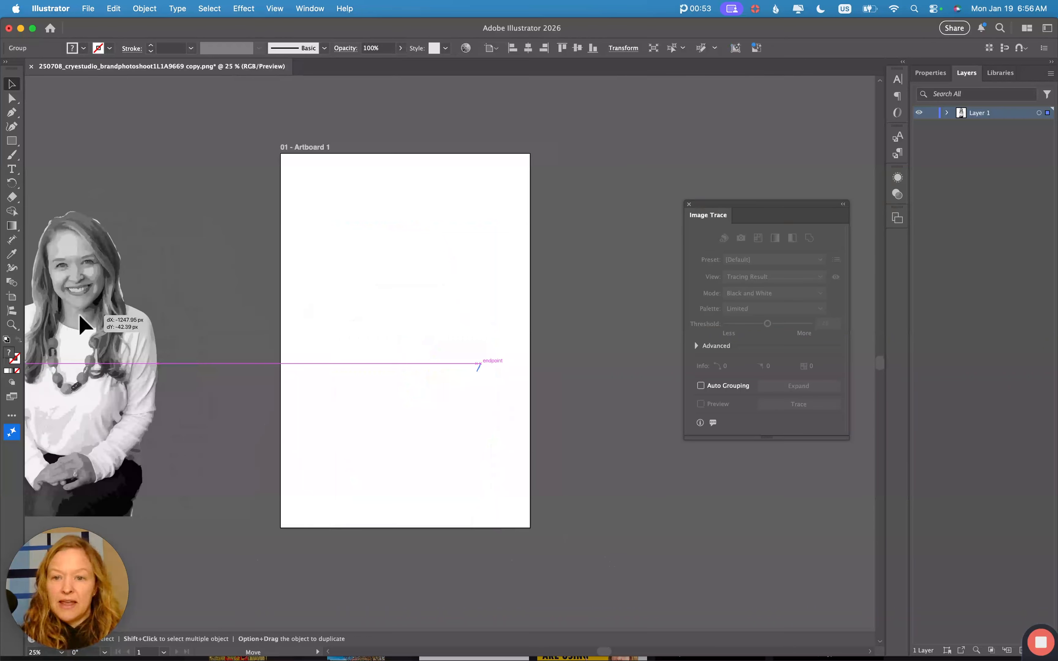
pyautogui.moveTo(80, 315); pyautogui.dragTo(167, 344)
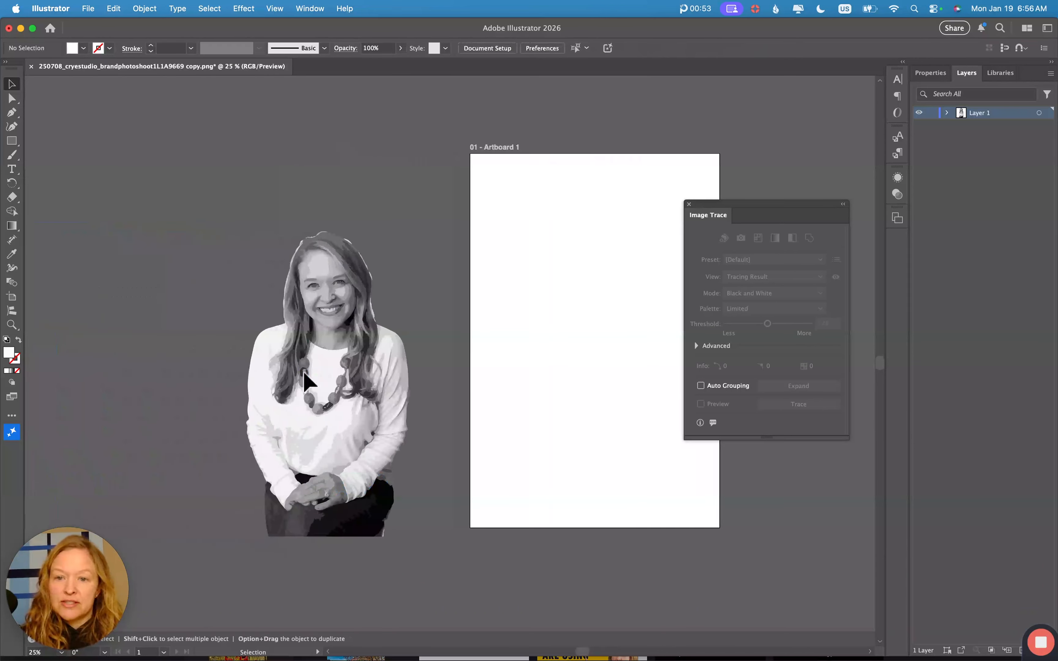
# - Zoom in on the hair and delete the stray white sliver along its edge
pyautogui.hscroll(-2, 308, 377)
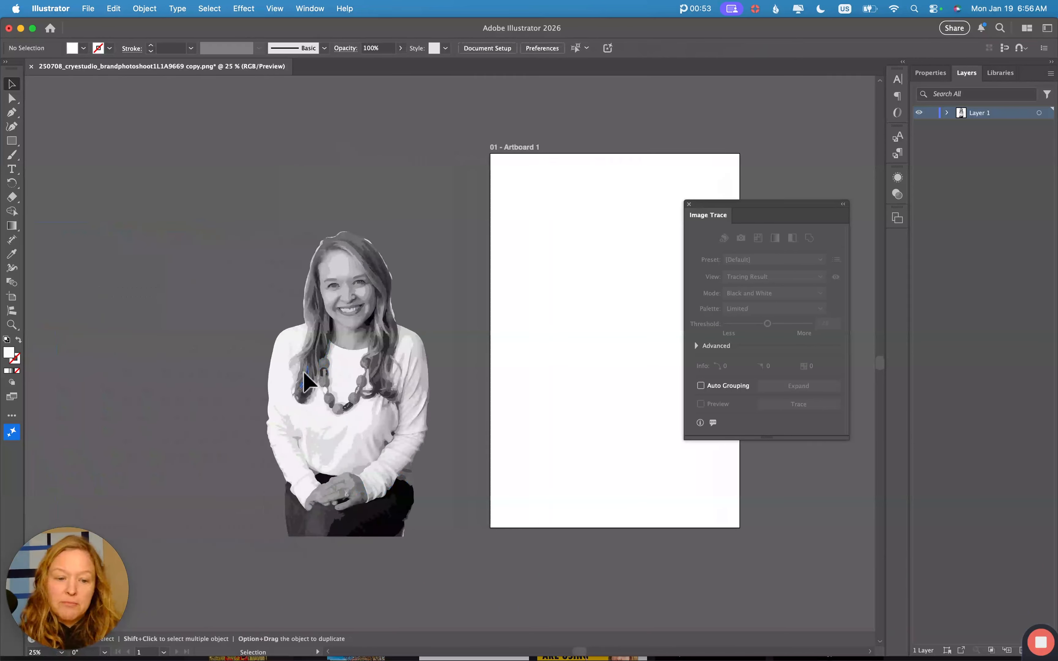
pyautogui.press('super+equal')
pyautogui.press('super+equal')
pyautogui.press('super+equal')
pyautogui.scroll(5, 302, 378)
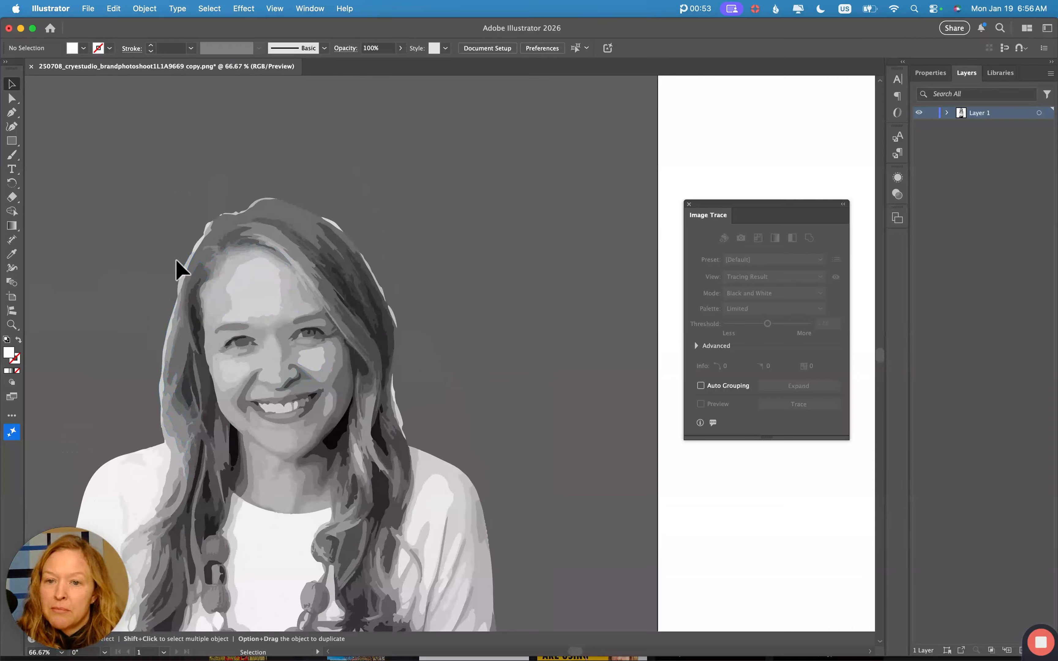
pyautogui.press('super+equal')
pyautogui.press('super+equal')
pyautogui.press('super+equal')
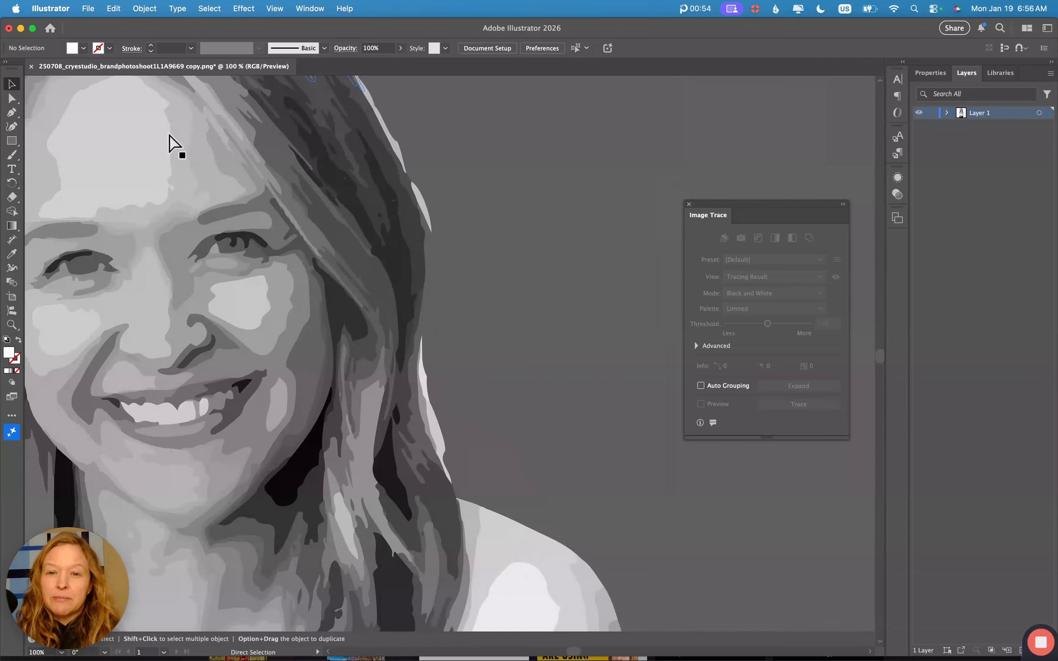
pyautogui.scroll(5, 172, 144)
pyautogui.click(12, 99)
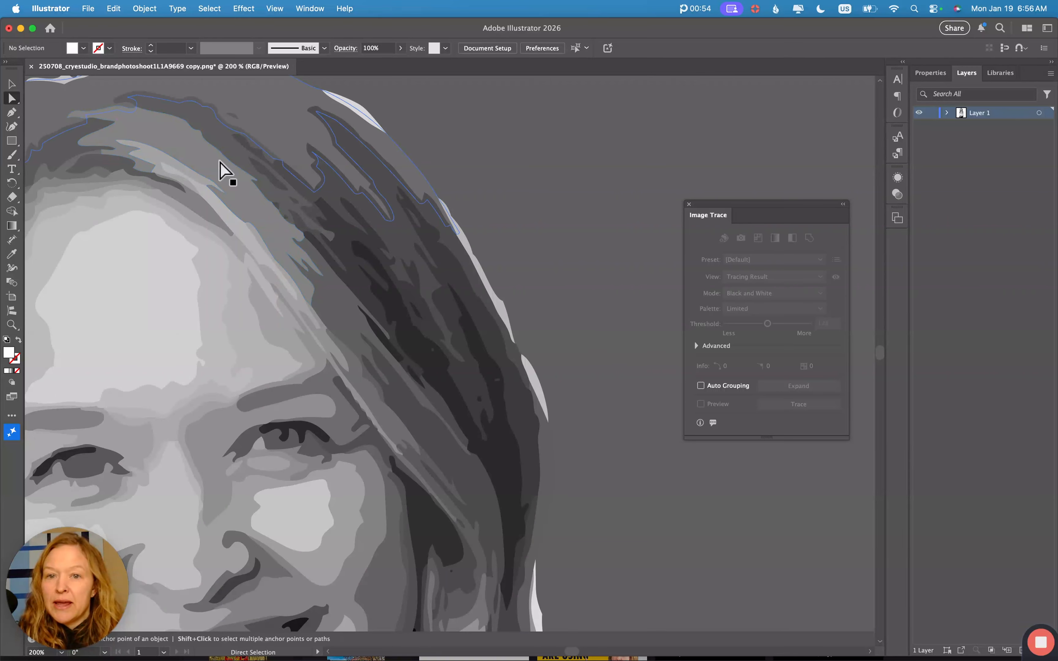
pyautogui.click(547, 410)
pyautogui.press('Delete')
pyautogui.press('Delete')
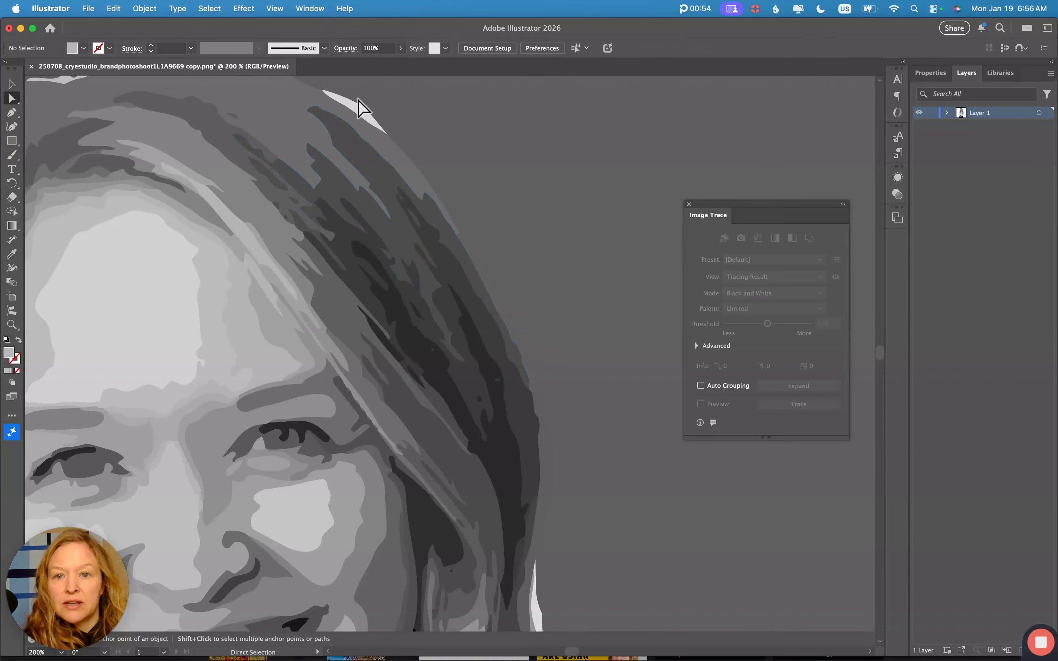
pyautogui.hscroll(5, 299, 348)
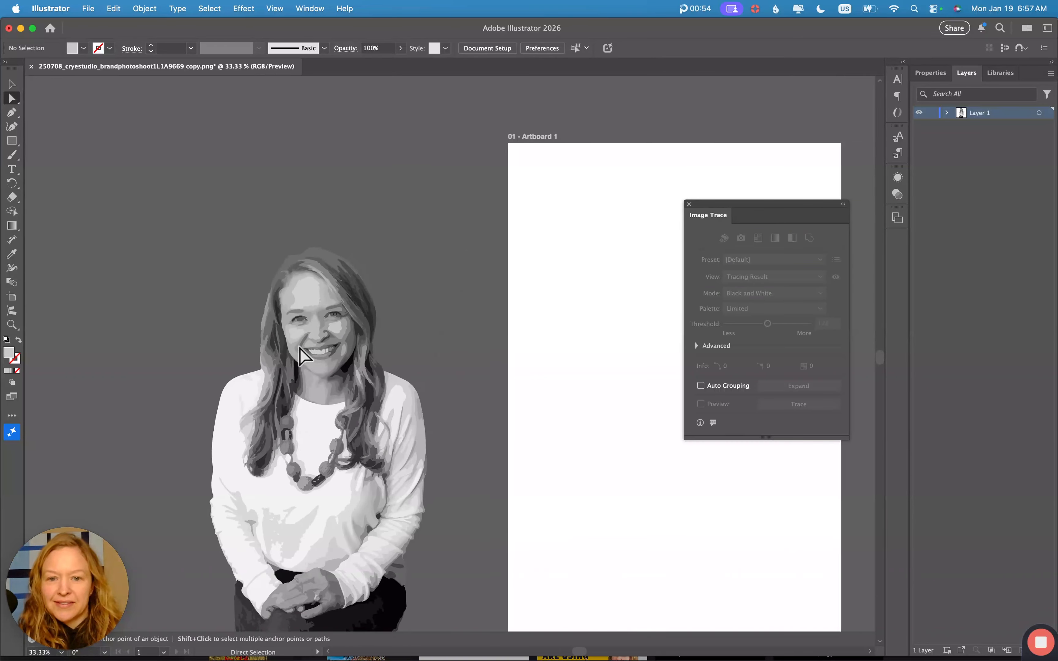
pyautogui.hscroll(2, 299, 347)
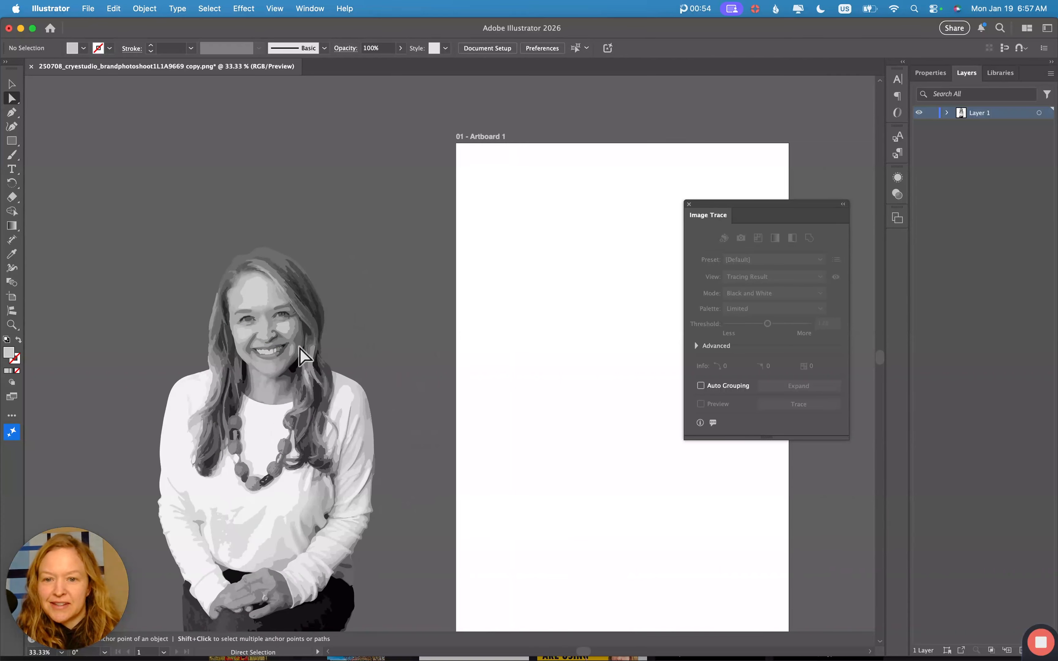
# - Move the portrait group onto Artboard 1 and nudge it to sit centred horizontally
pyautogui.click(12, 83)
pyautogui.moveTo(262, 405)
pyautogui.mouseDown()
pyautogui.moveTo(584, 356)
pyautogui.moveTo(597, 382)
pyautogui.mouseUp()
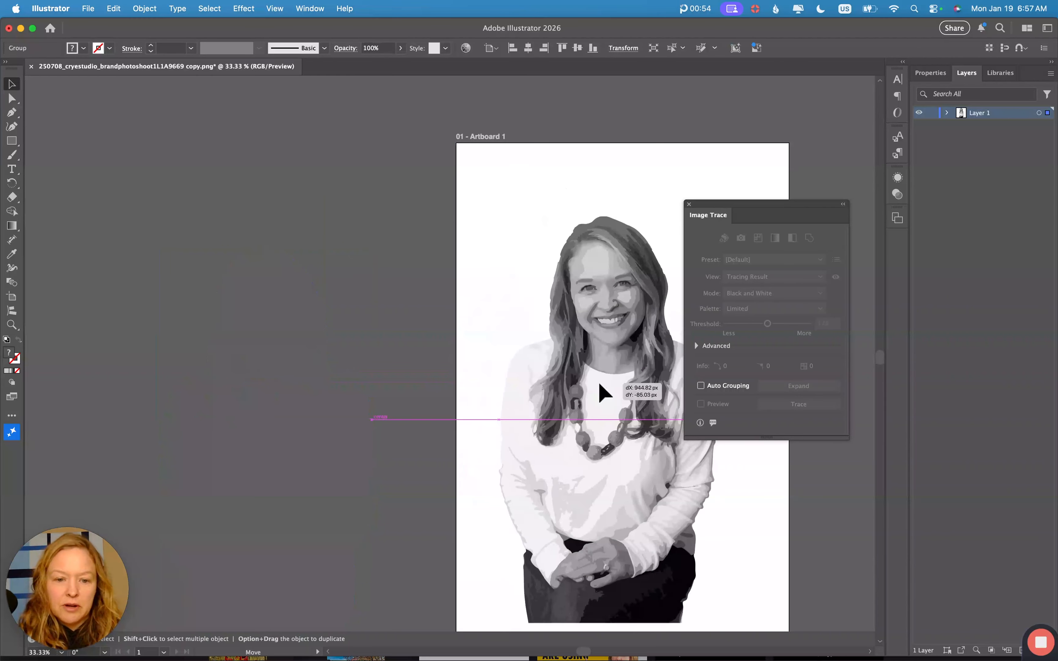
pyautogui.hscroll(4, 598, 381)
pyautogui.moveTo(500, 391); pyautogui.dragTo(511, 400)
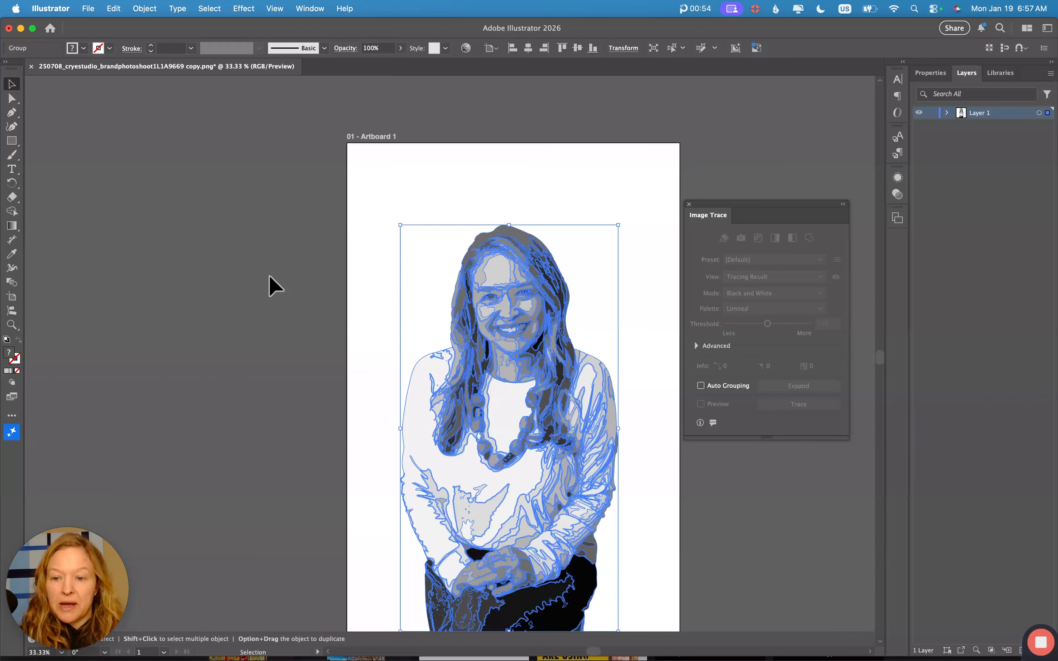
pyautogui.click(269, 285)
pyautogui.click(88, 8)
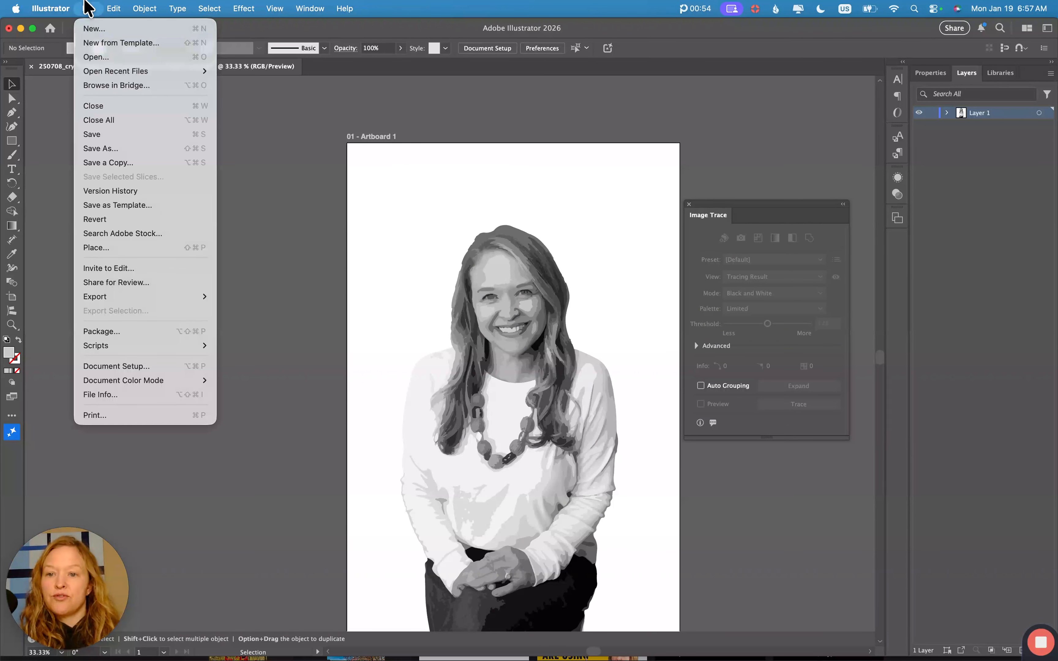
# - Save the document as an SVG file, accepting the default SVG Options
pyautogui.click(101, 149)
pyautogui.click(643, 389)
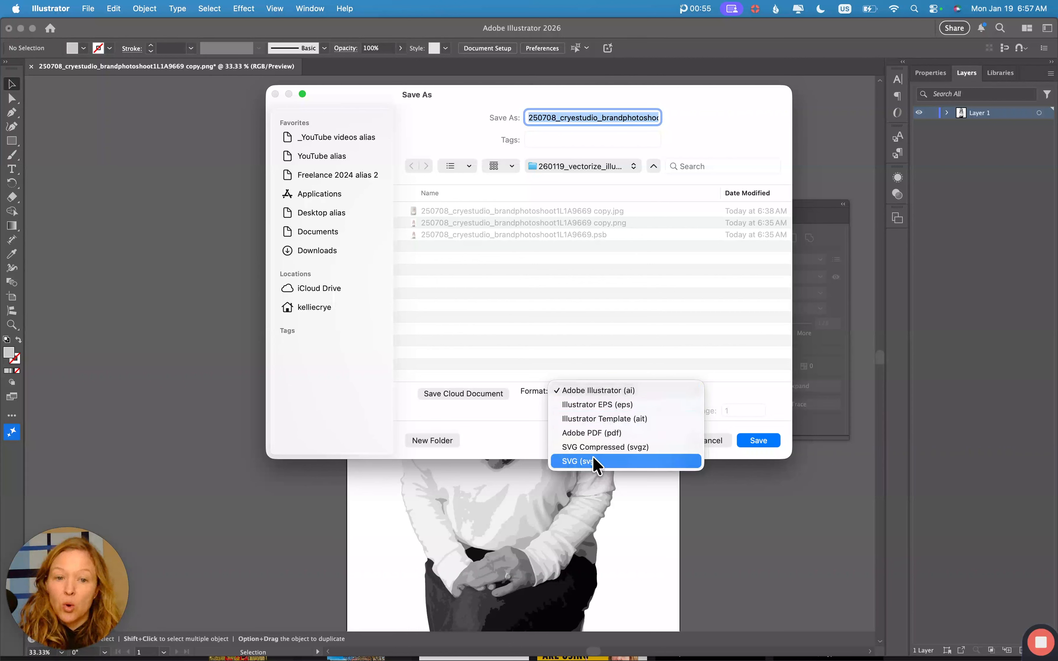
pyautogui.click(575, 462)
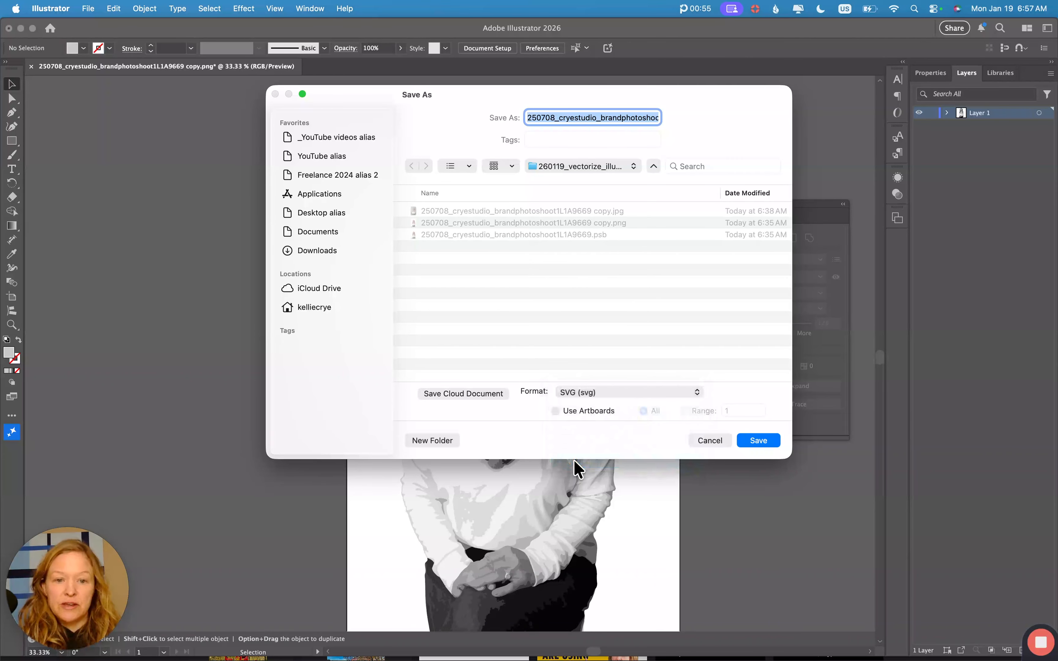
pyautogui.click(760, 441)
pyautogui.click(642, 384)
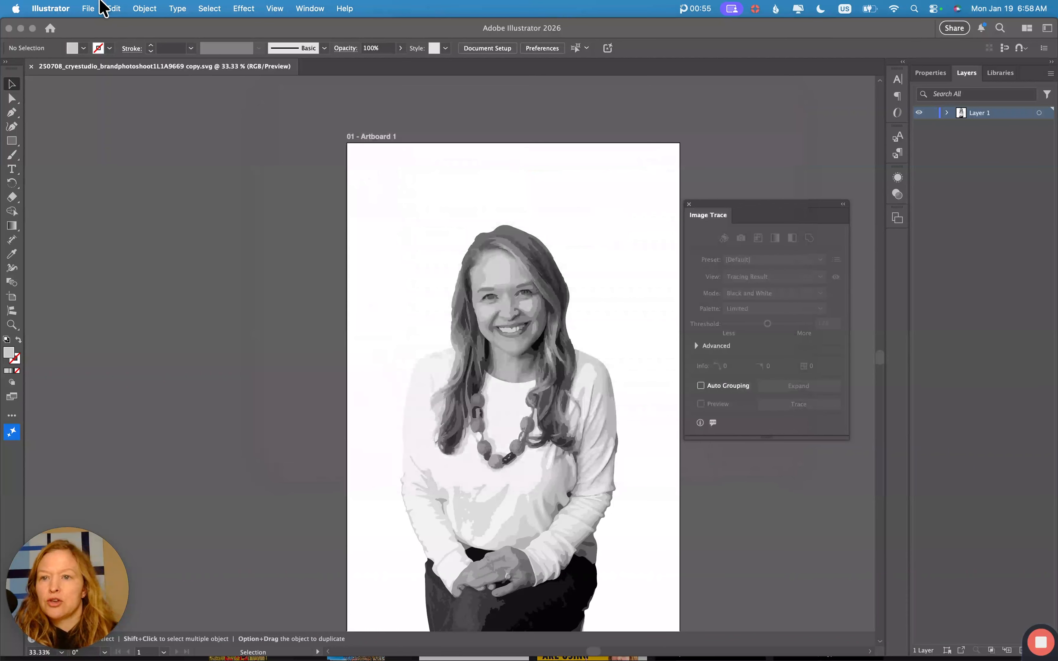
# - Start Export As for the portrait with PNG format, using artboard 1 as the range
pyautogui.click(91, 8)
pyautogui.moveTo(110, 301)
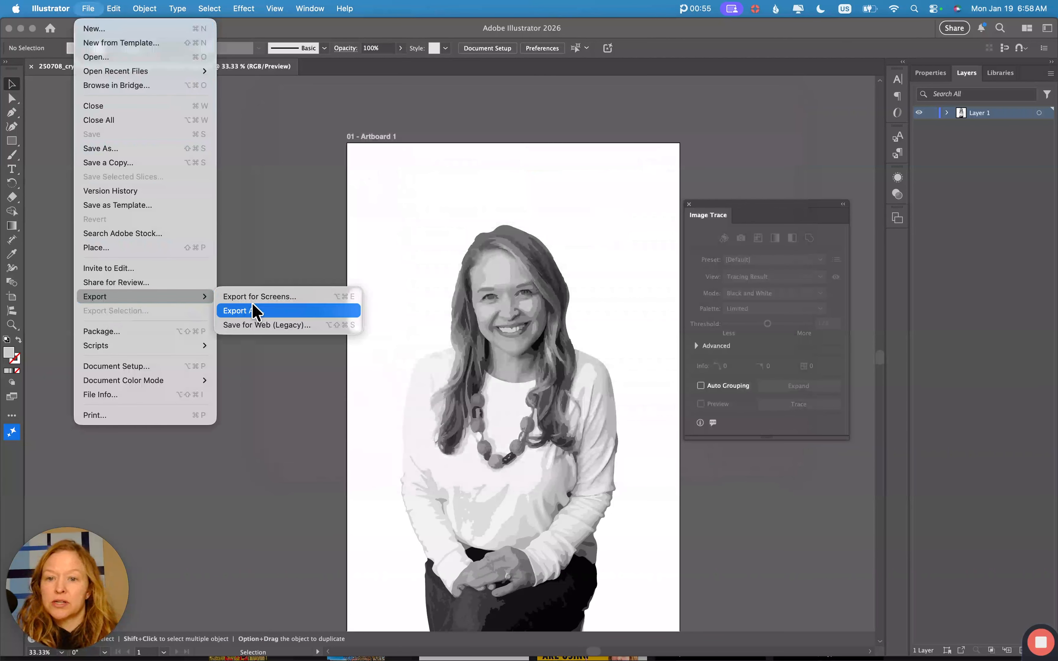
pyautogui.click(255, 312)
pyautogui.click(554, 391)
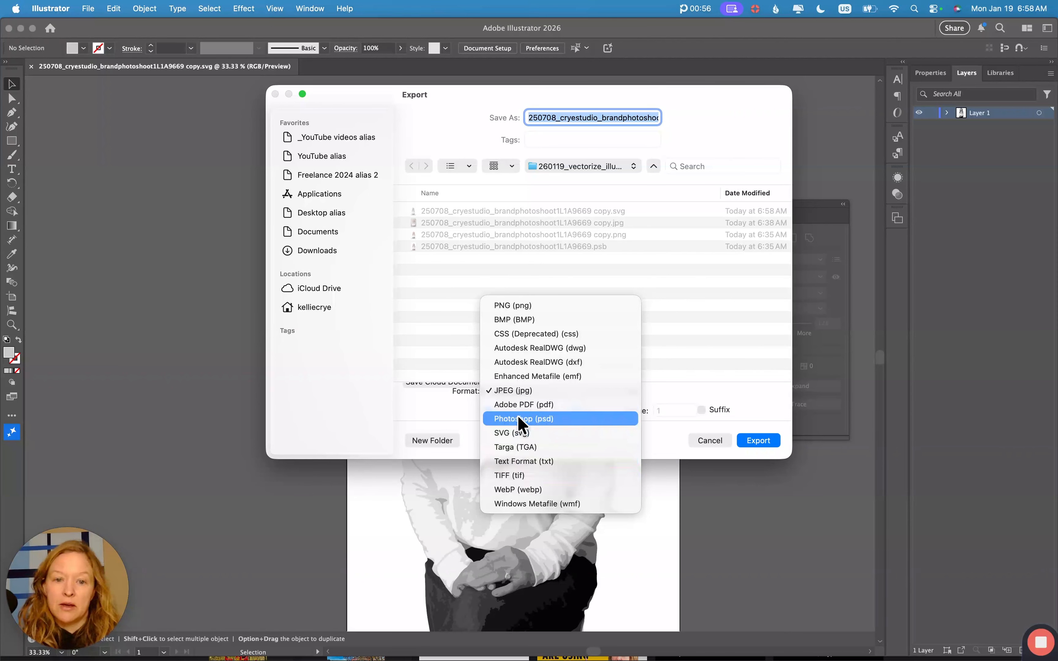
pyautogui.click(508, 305)
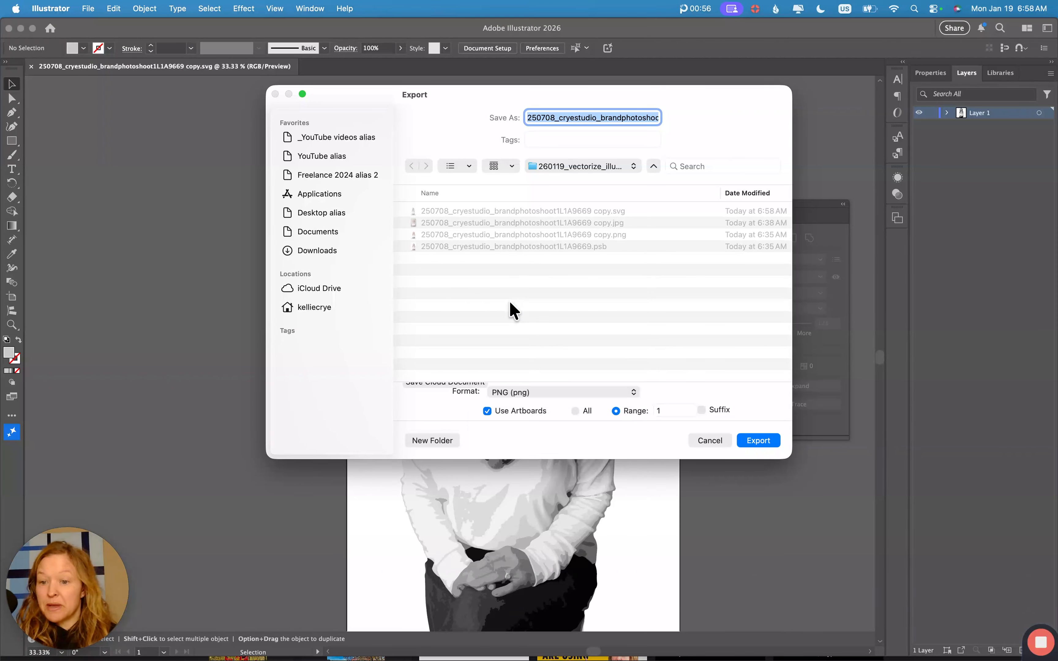